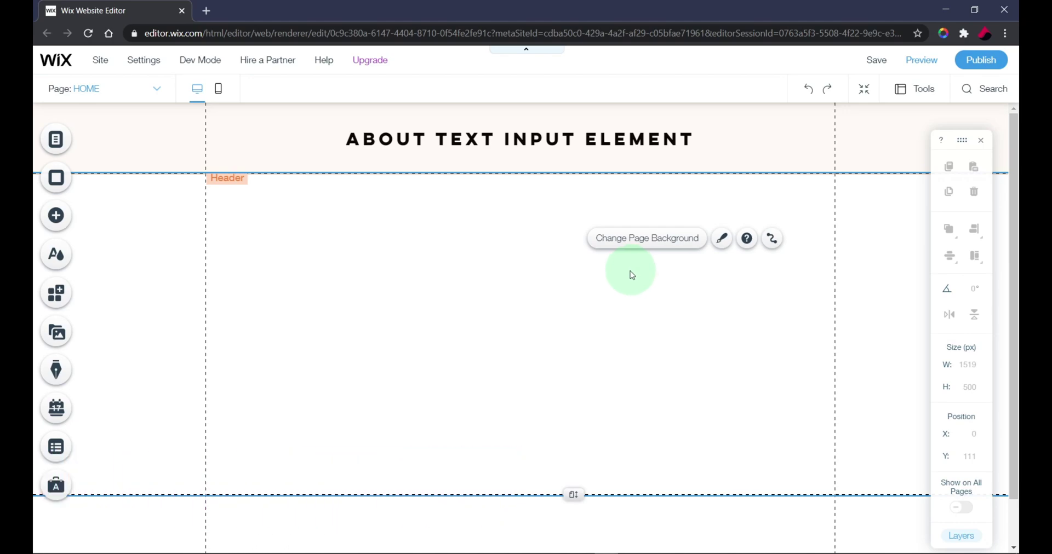
Step: Add the 'Add your Name' text input from Add > Input and place it below the title at X 292, Y 204
left_click(475, 265)
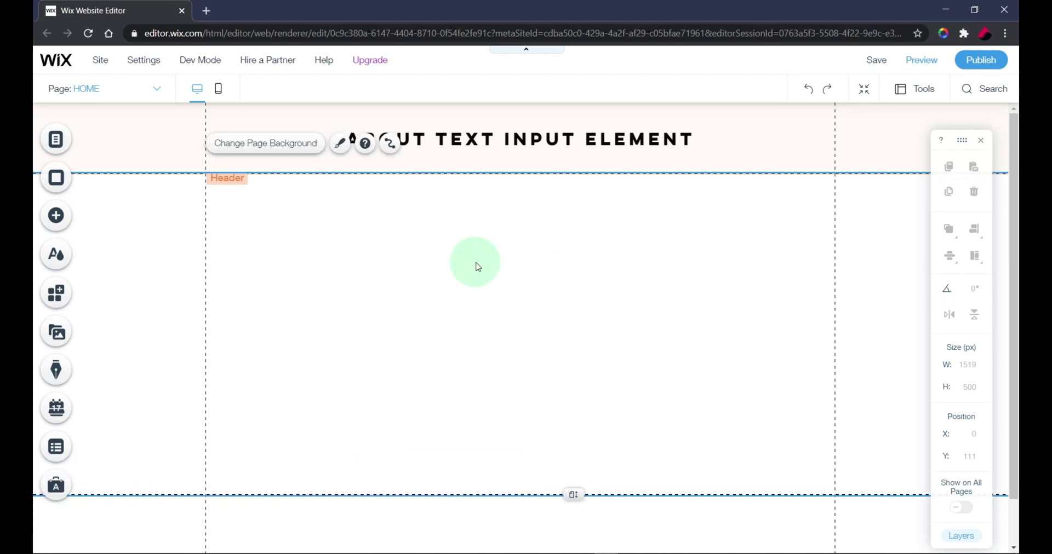
left_click(879, 266)
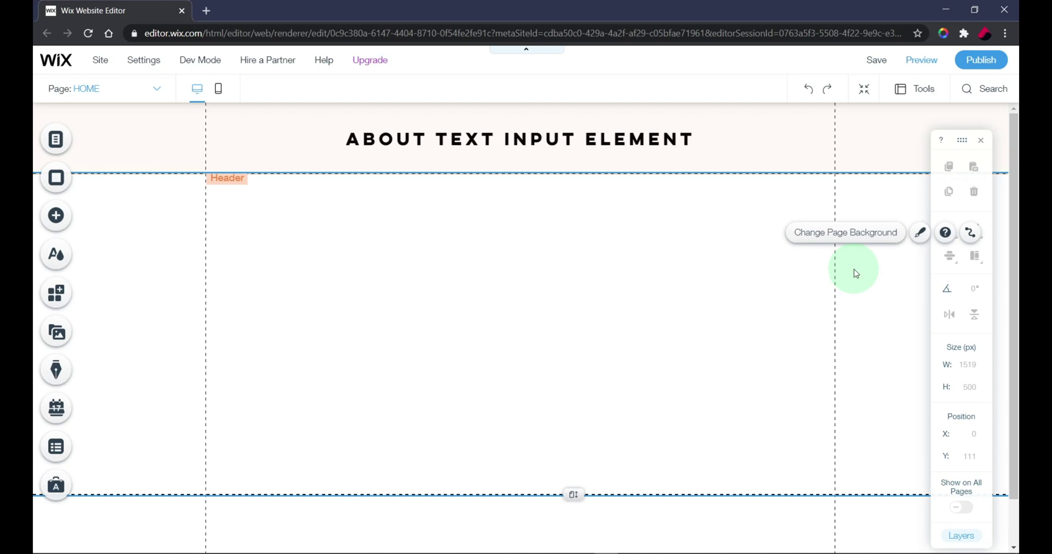
left_click(61, 218)
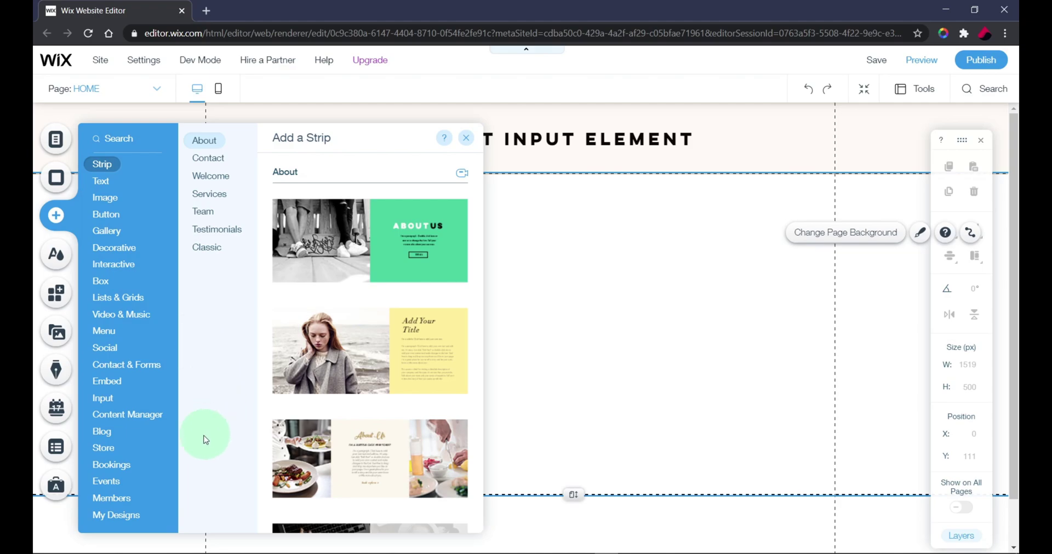
left_click(107, 401)
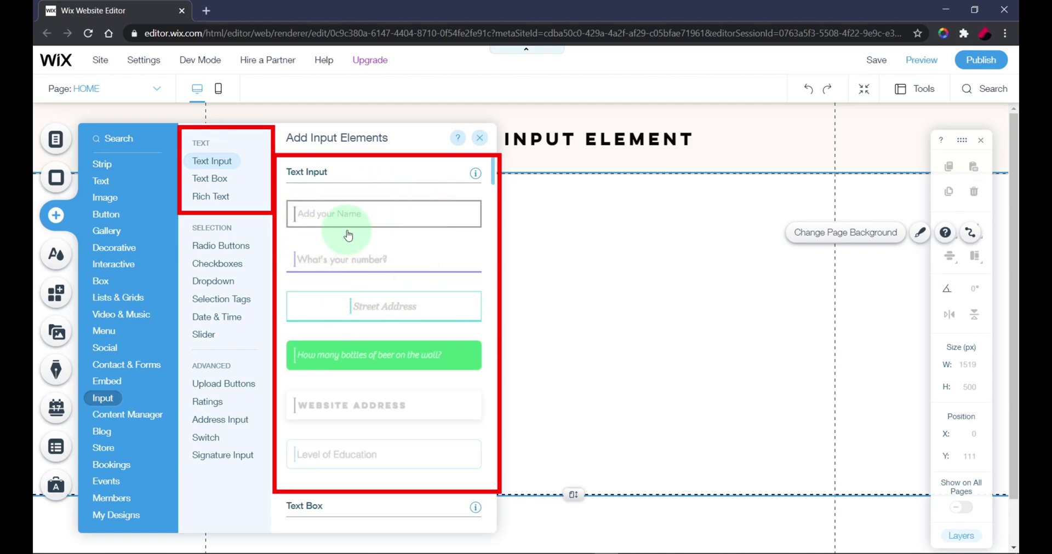
left_click_drag(329, 220, 375, 283)
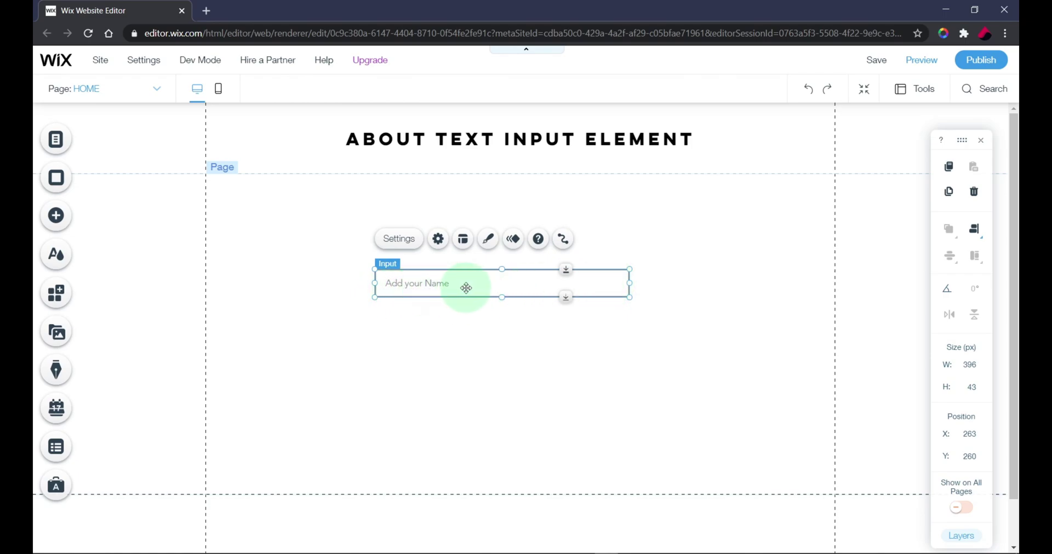
left_click_drag(584, 278, 626, 247)
left_click(688, 251)
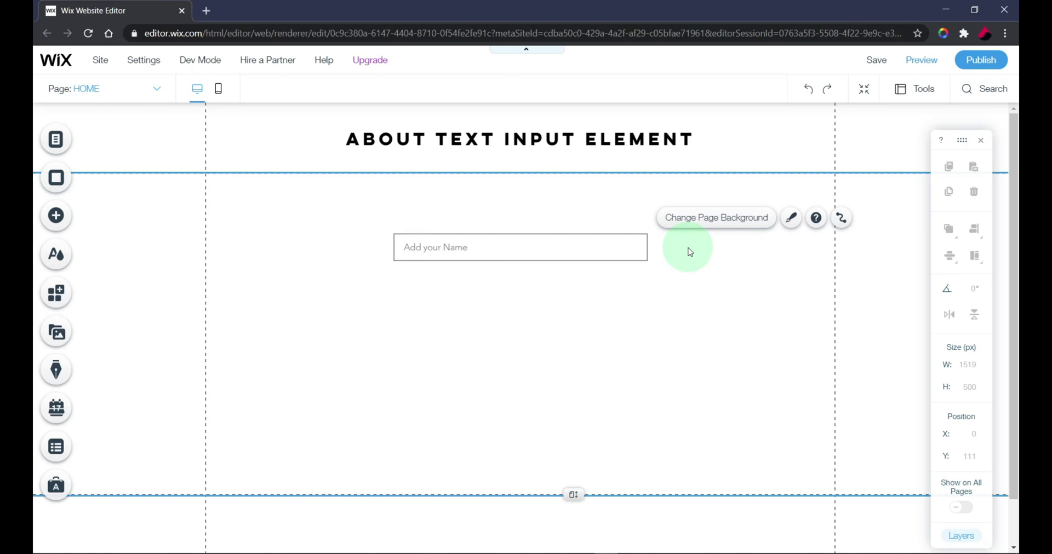
Step: Turn on Dev Mode so IDs like #page1 and #input1 show, and minimize the code panel
left_click(648, 294)
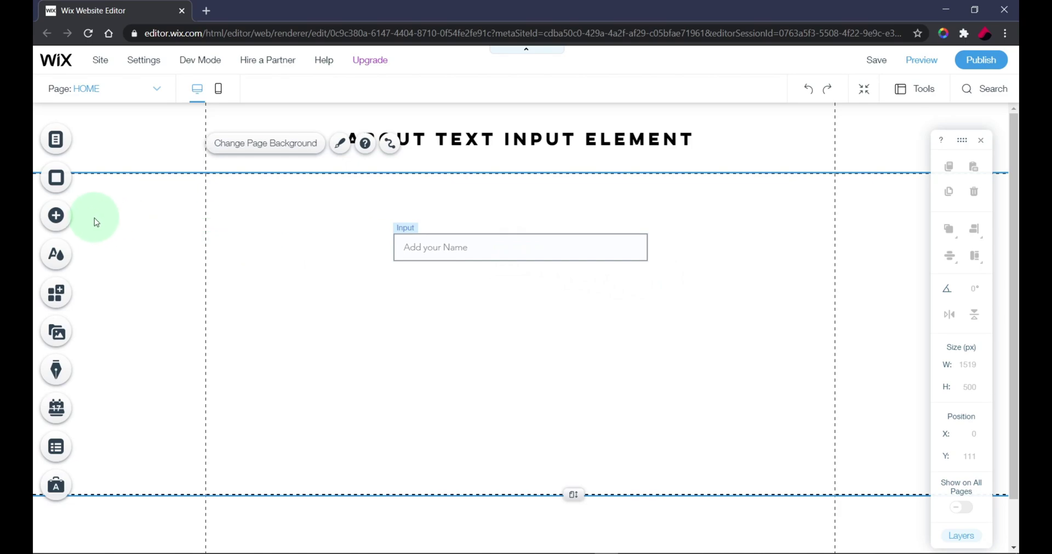
left_click(62, 218)
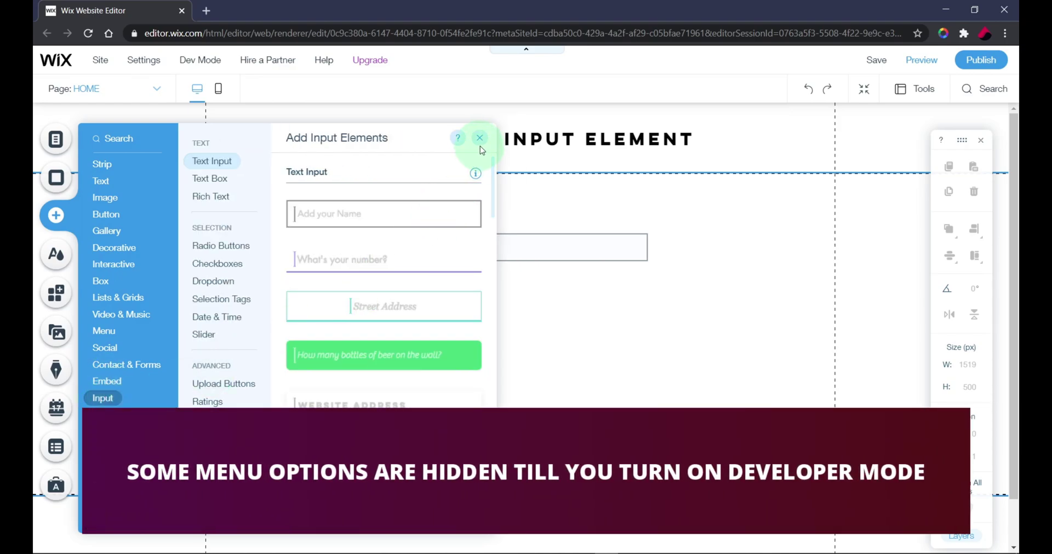
left_click(479, 138)
mouse_move(202, 62)
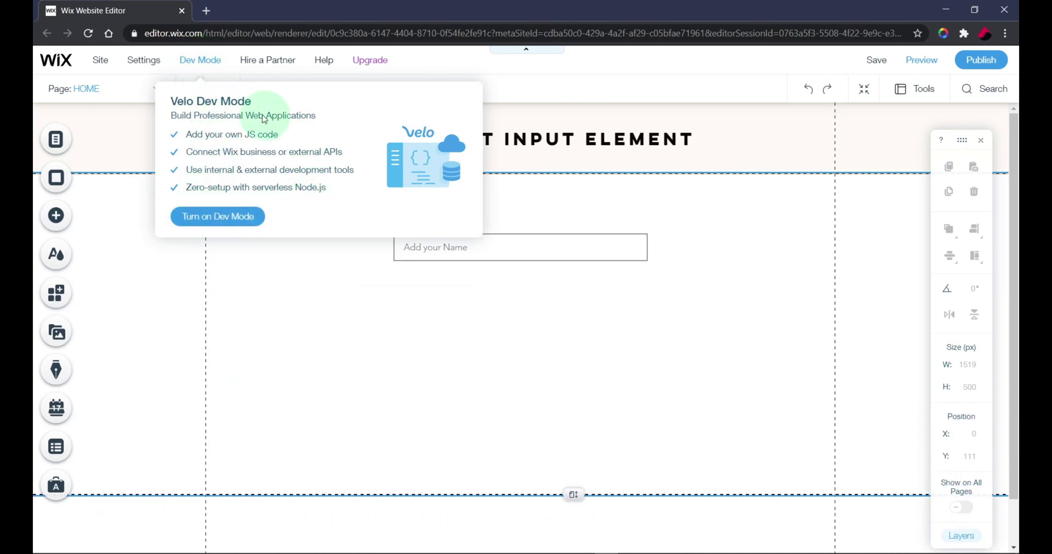
left_click(60, 213)
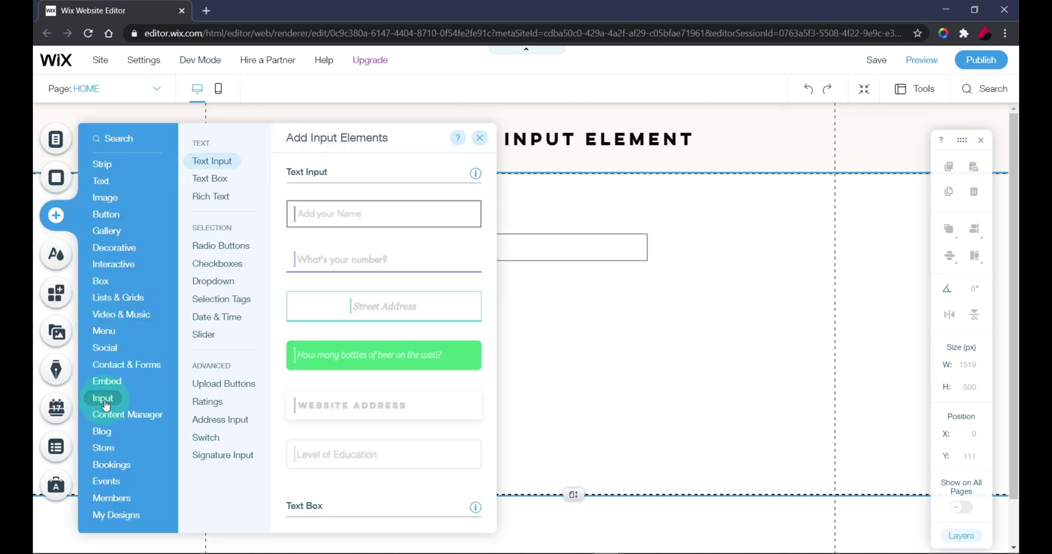
left_click(479, 137)
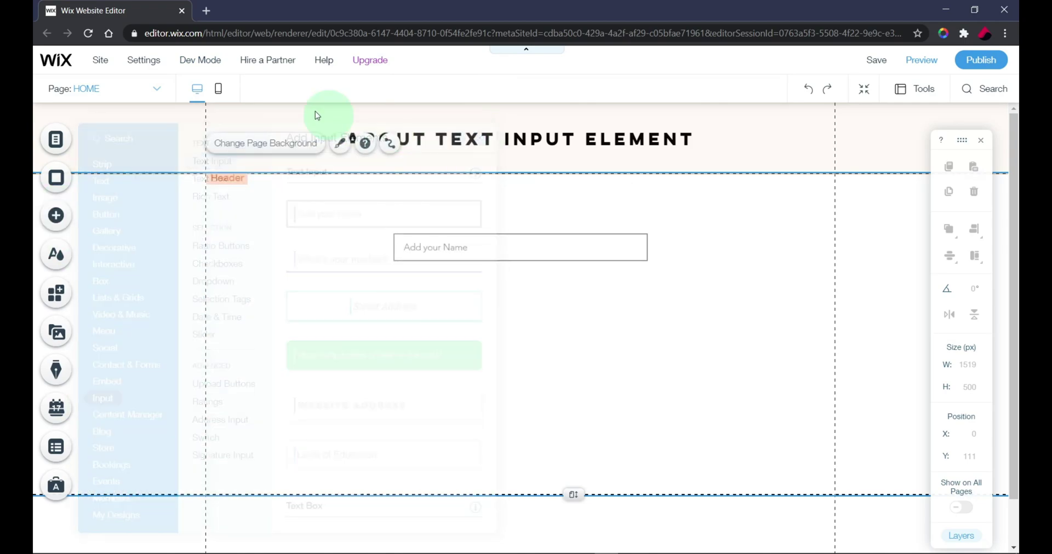
mouse_move(212, 62)
left_click(230, 217)
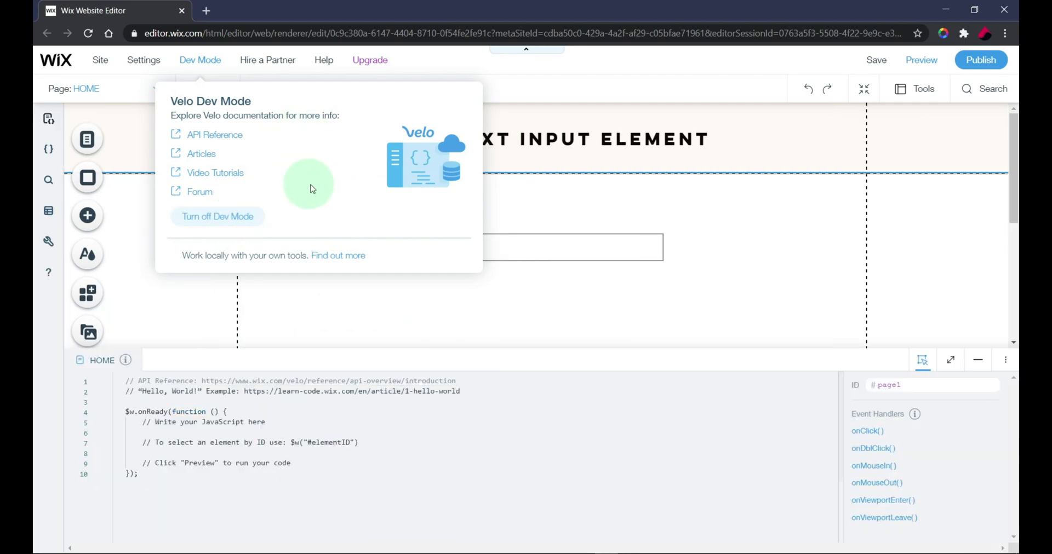
left_click(637, 433)
left_click(978, 360)
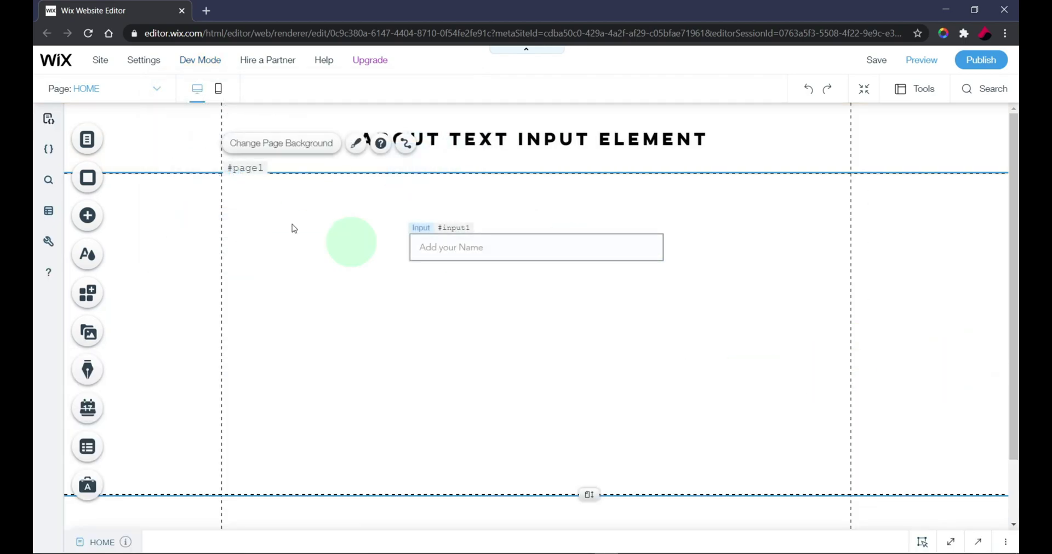
Step: Reselect the Add your Name input and nudge it to about X 289, Y 210
left_click(86, 219)
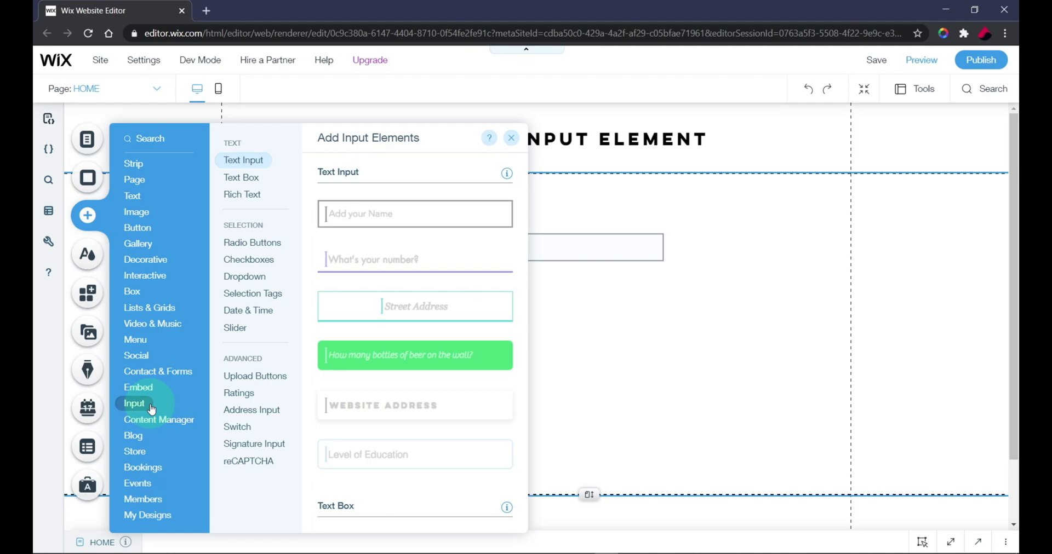
left_click(511, 137)
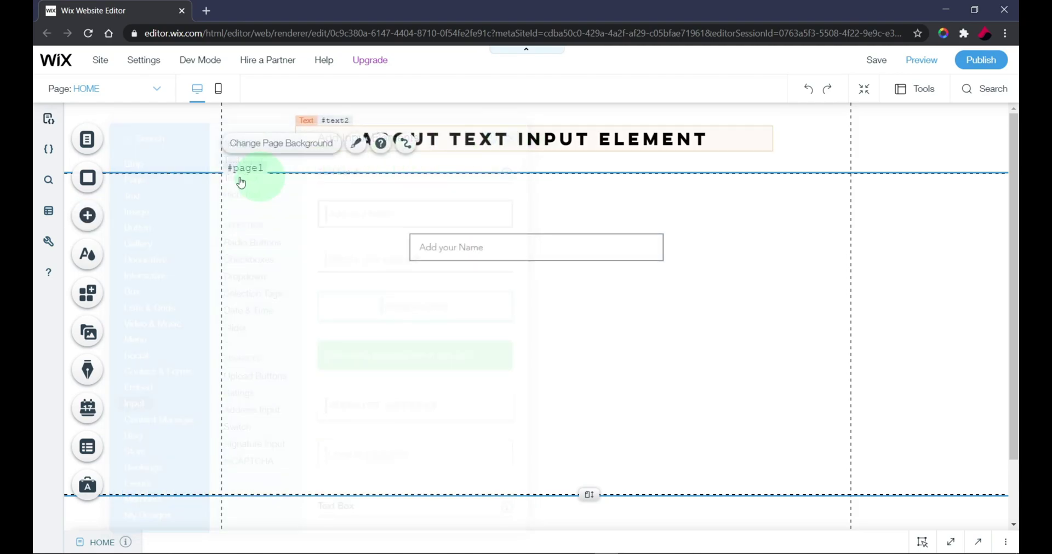
left_click(431, 233)
left_click_drag(462, 251, 467, 253)
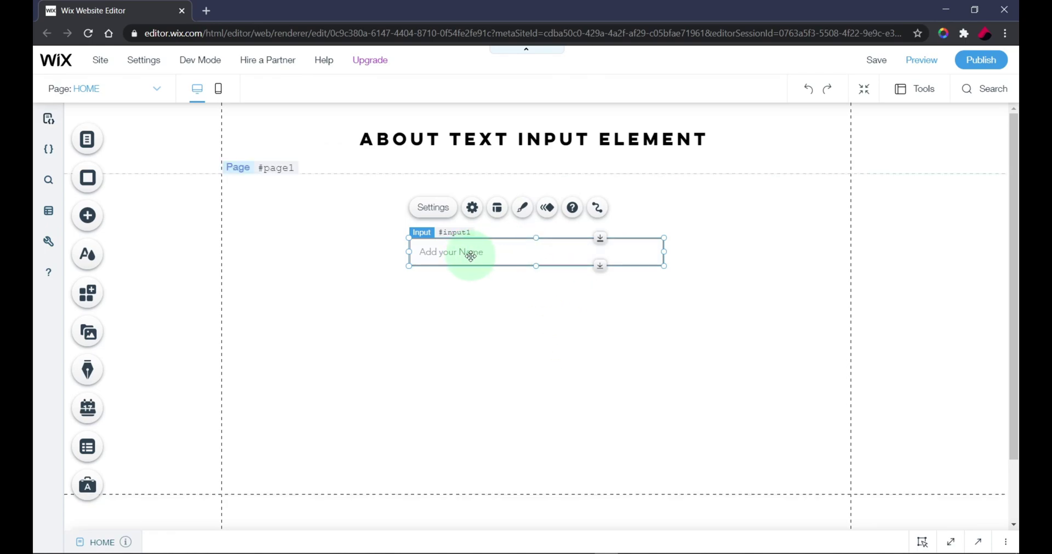
Step: In the input's Settings panel, switch the type to Password and then back to Text
left_click(472, 207)
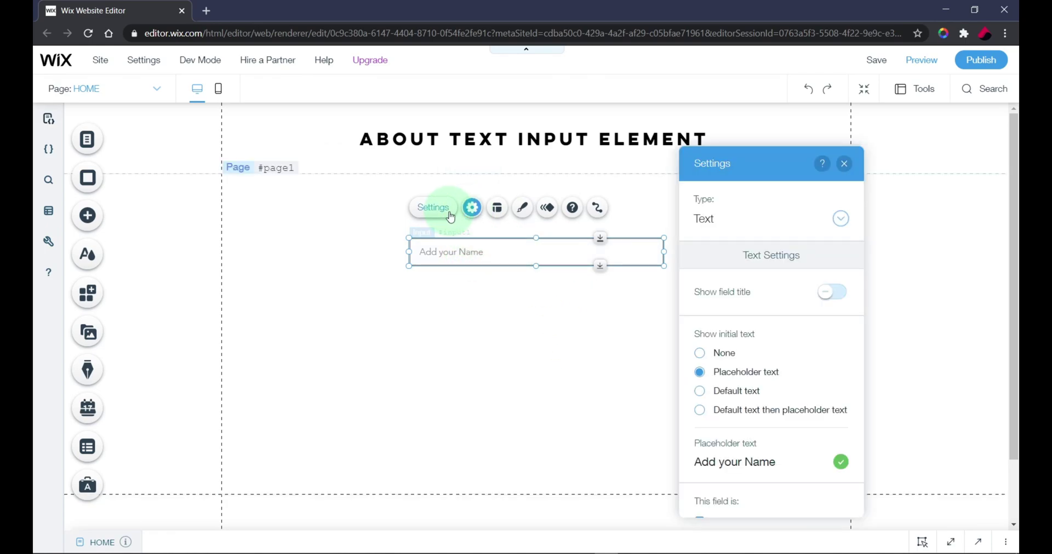
left_click(449, 215)
left_click(472, 208)
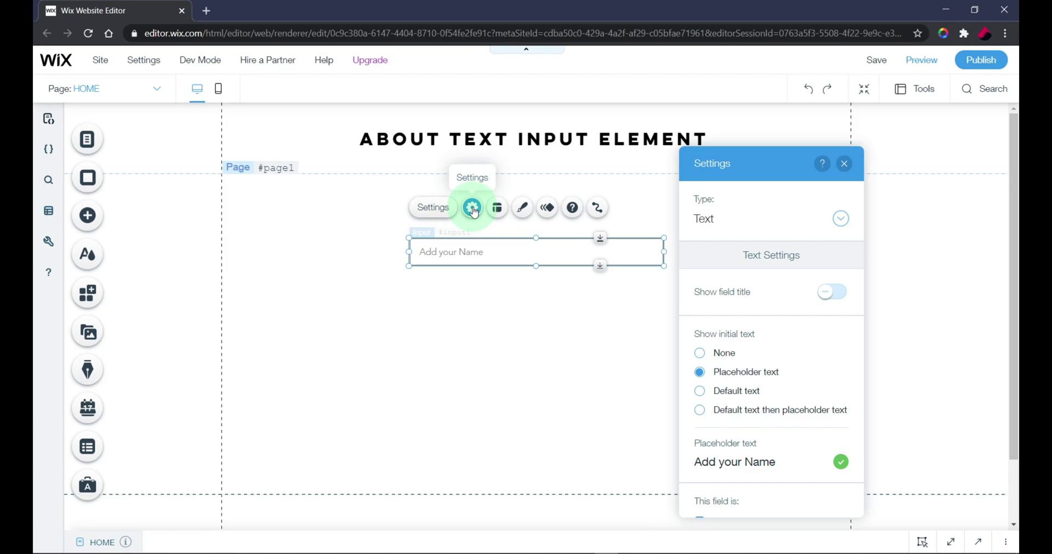
left_click_drag(774, 165, 763, 149)
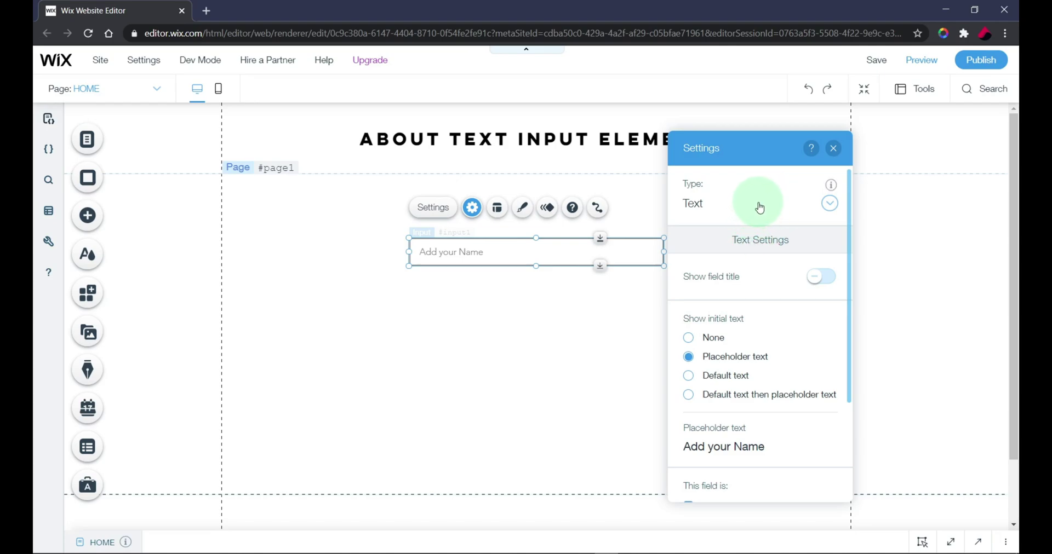
left_click(757, 208)
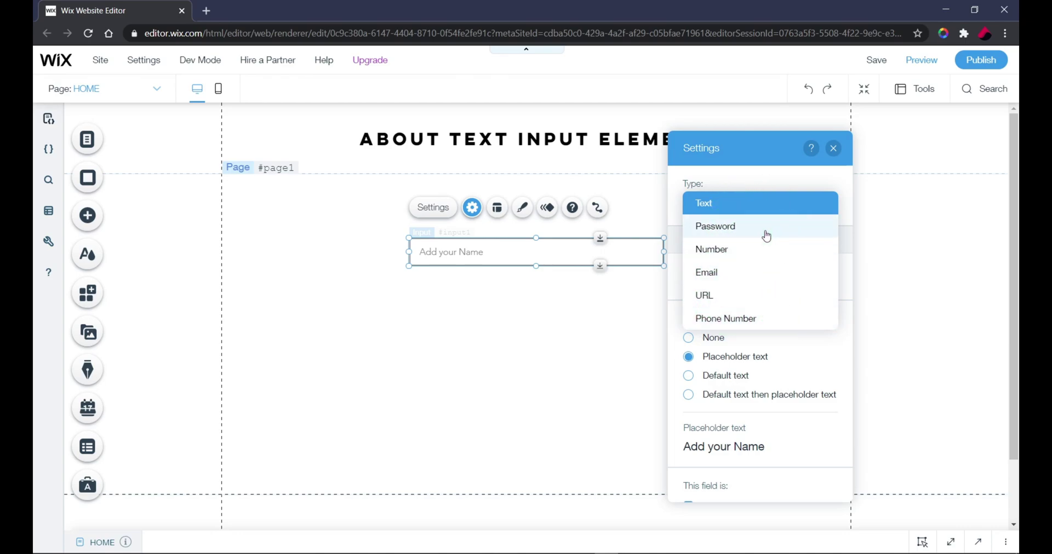
left_click(764, 231)
left_click(751, 207)
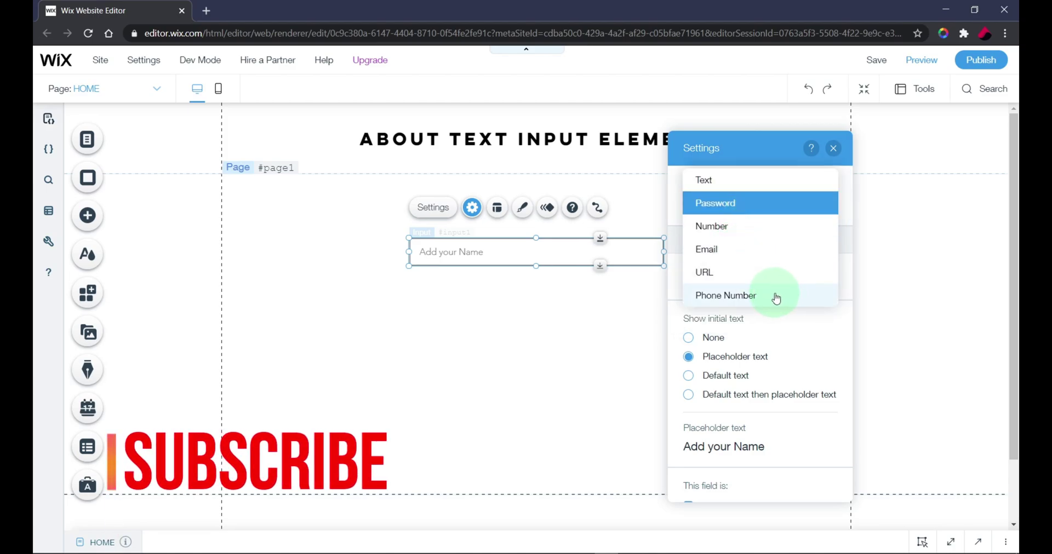
left_click(755, 181)
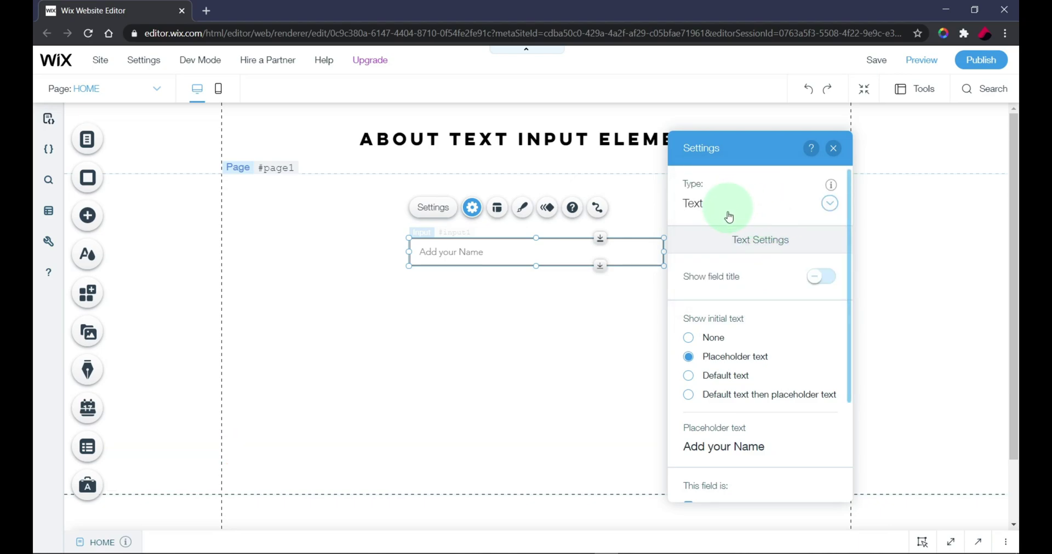
Step: Toggle Add pattern validation on and off, keeping the input type as Text
scroll(782, 389, "down", 3)
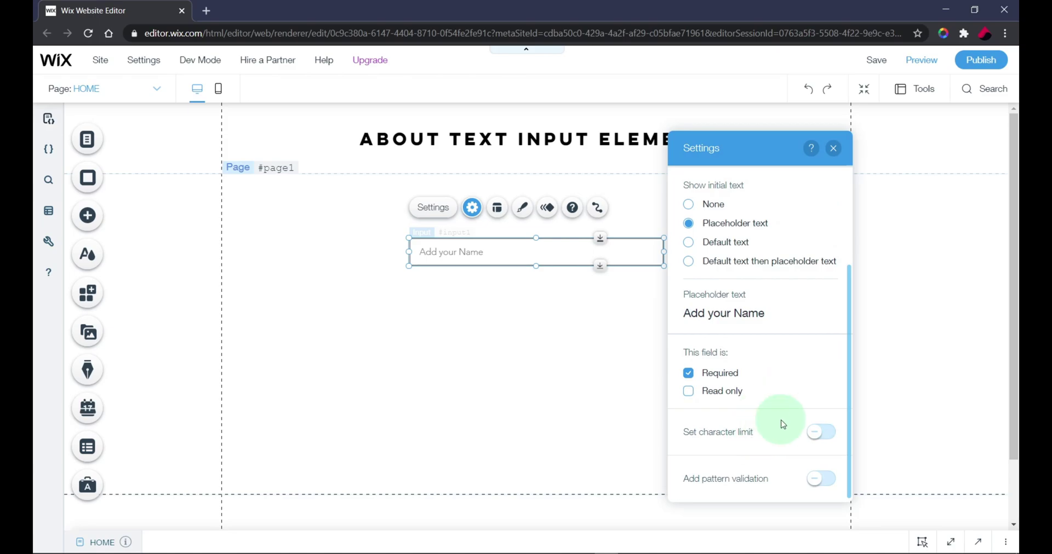
scroll(782, 422, "up", 3)
scroll(782, 422, "down", 3)
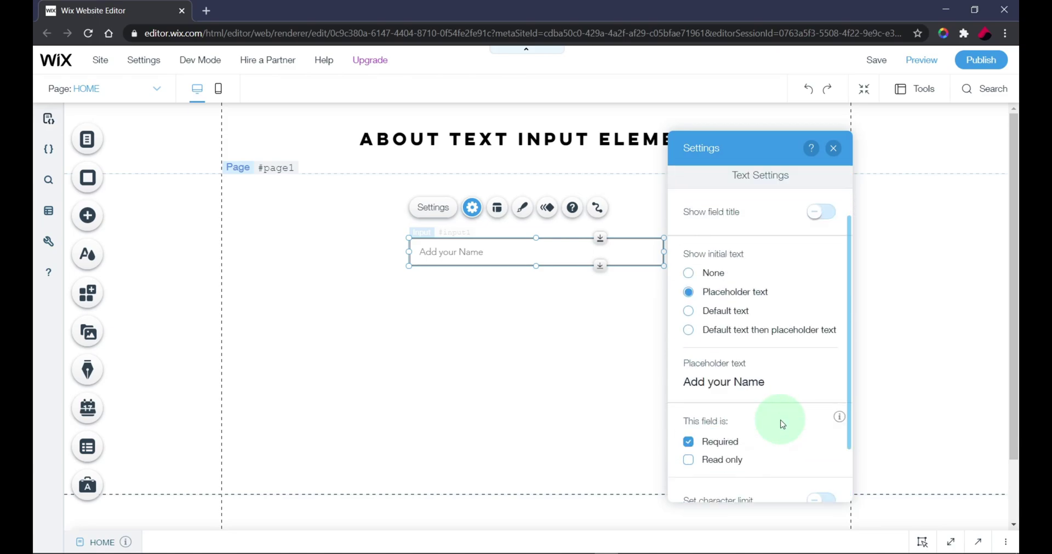
left_click(820, 482)
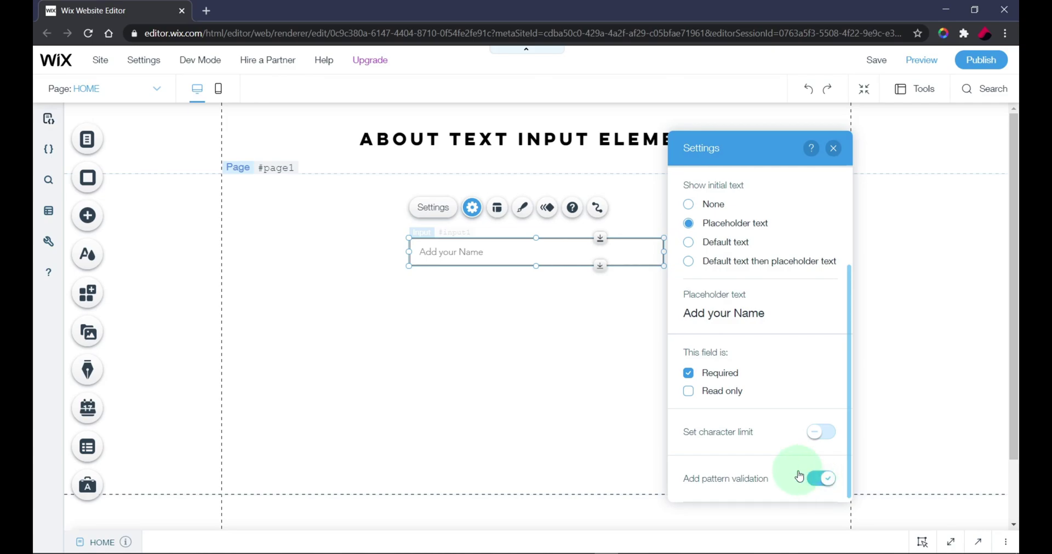
left_click(820, 393)
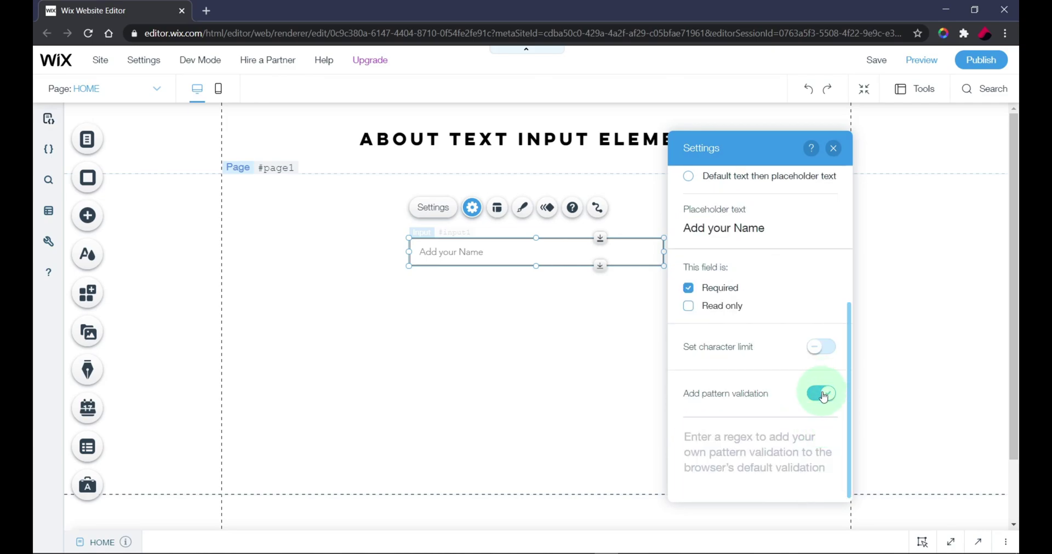
scroll(763, 398, "up", 4)
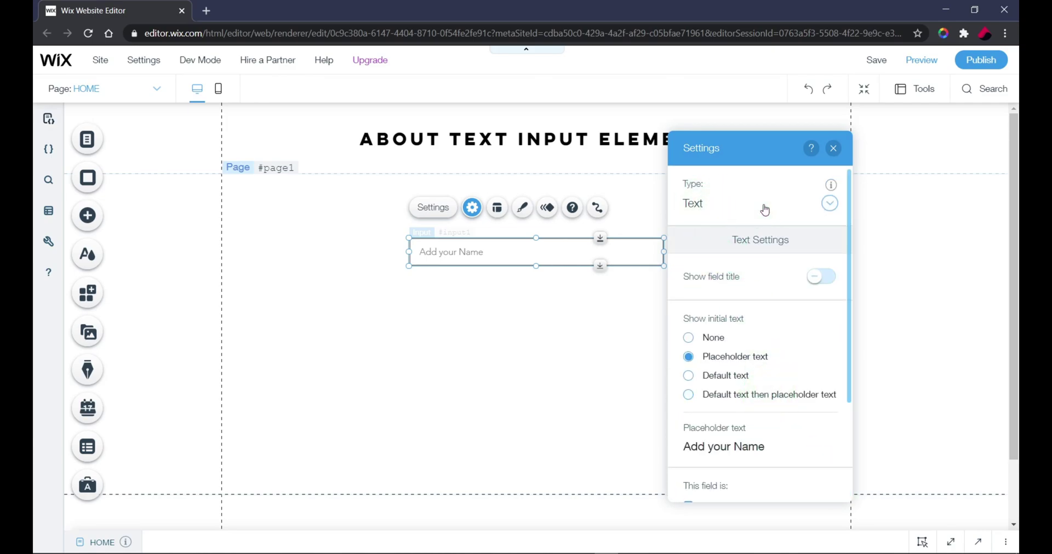
left_click(762, 205)
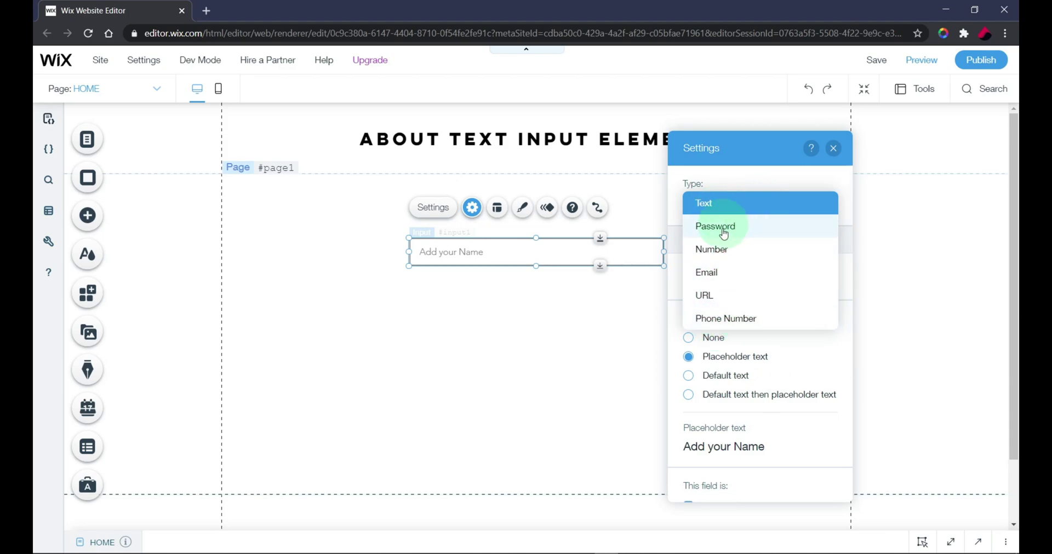
left_click(733, 203)
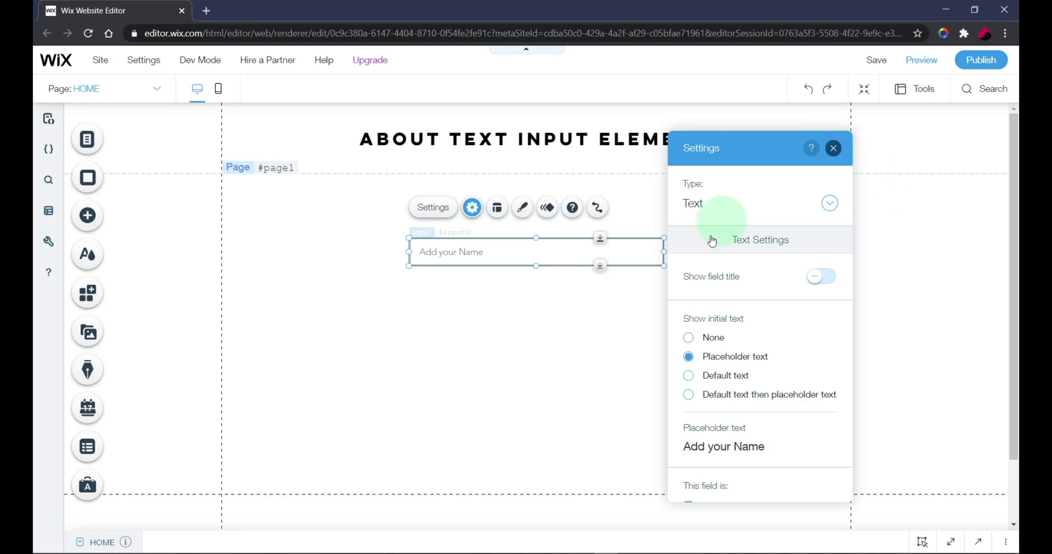
Step: Preview the page, close the Welcome pop-up, type 'welcome' into the Add your Name field, and return
key("ctrl+shift+p")
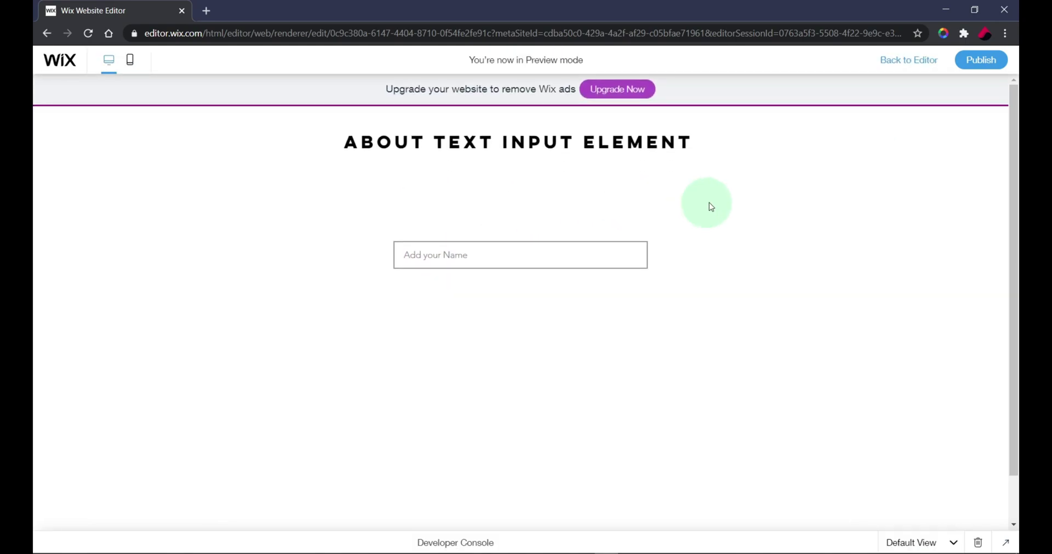
left_click(498, 263)
type("kg")
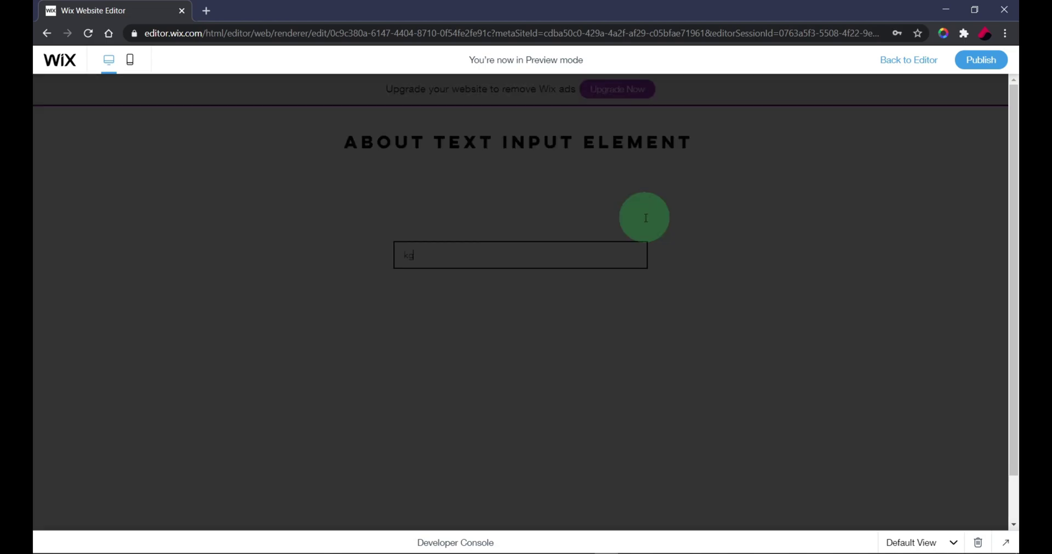
left_click(822, 274)
left_click(563, 258)
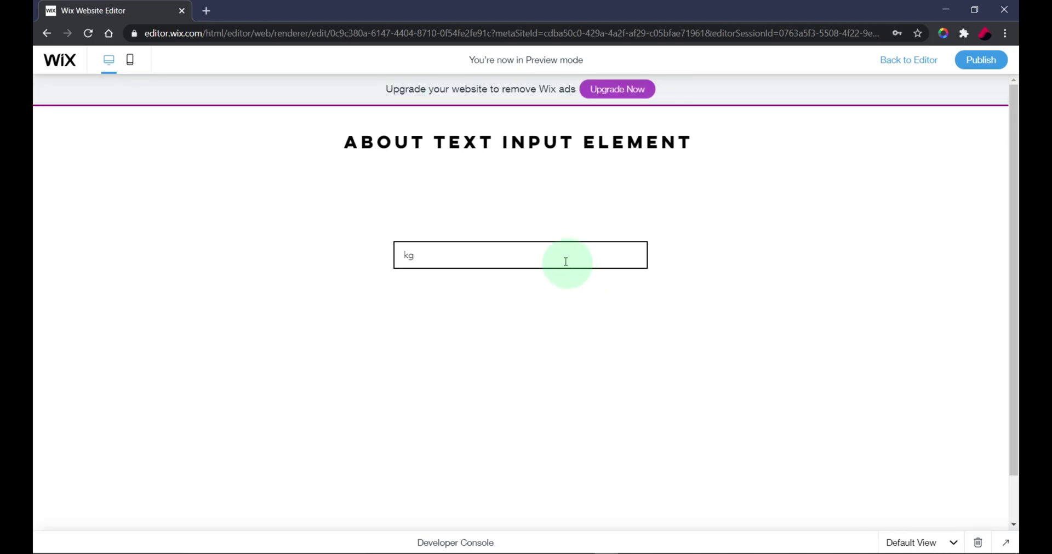
left_click(561, 258)
type("jH")
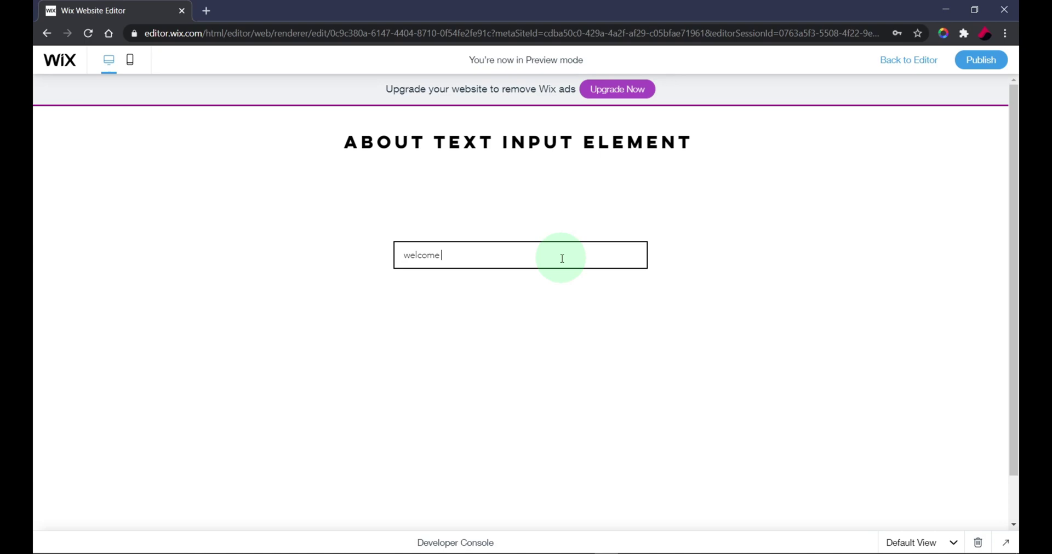
left_click(894, 61)
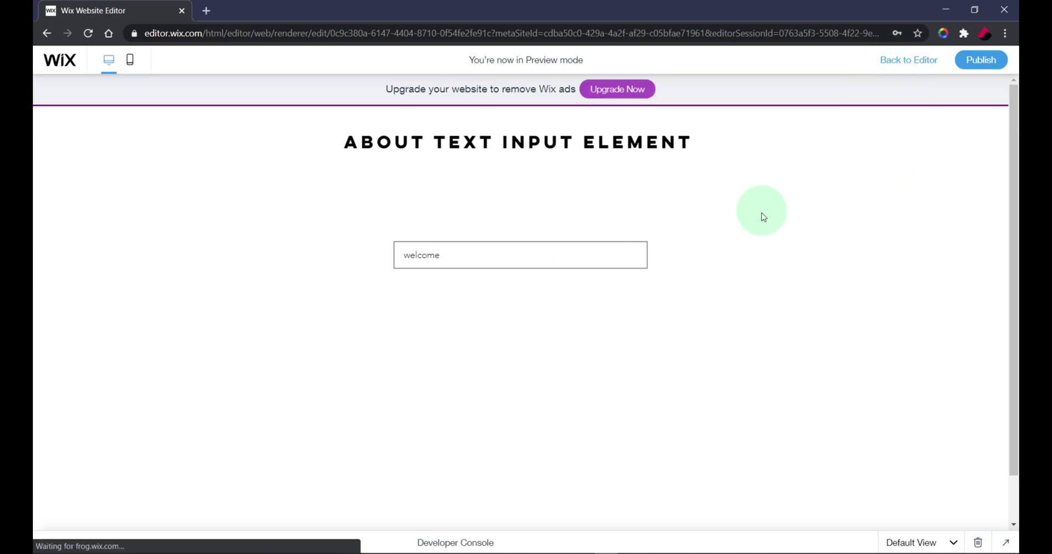
Step: Delete the Welcome (Full Screen) lightbox from Menus & Pages > Lightboxes
left_click(86, 143)
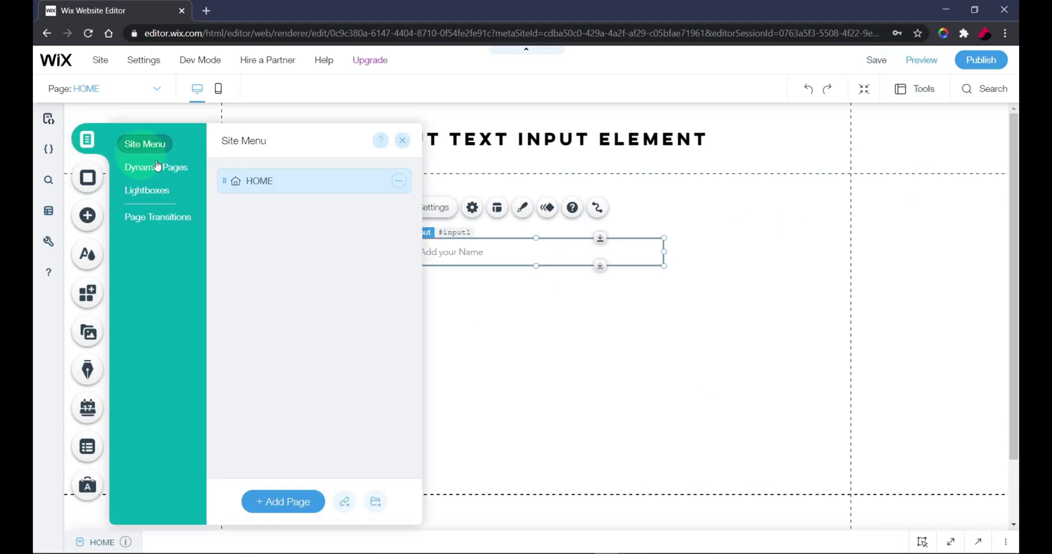
left_click(151, 191)
left_click(399, 181)
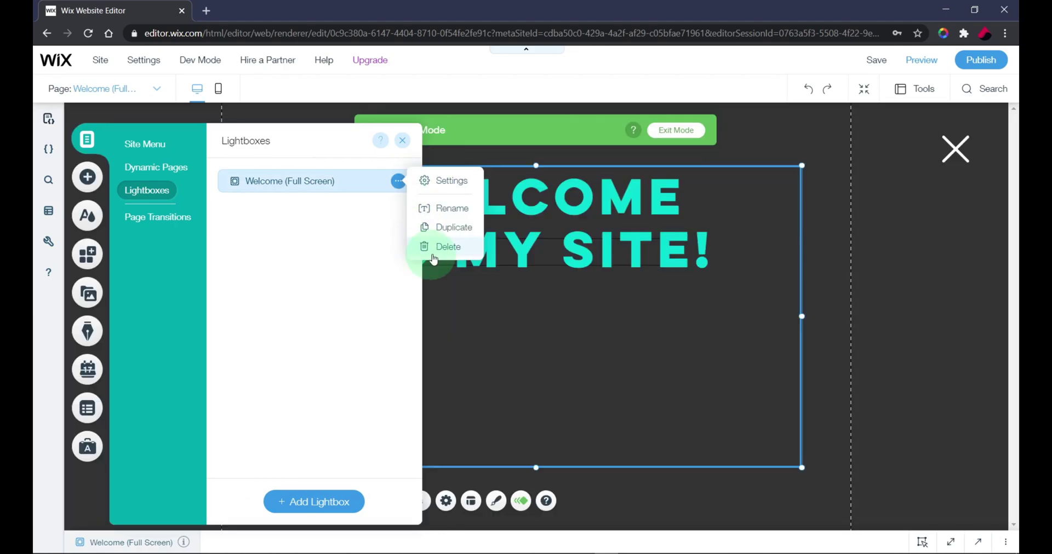
left_click(436, 244)
left_click(669, 352)
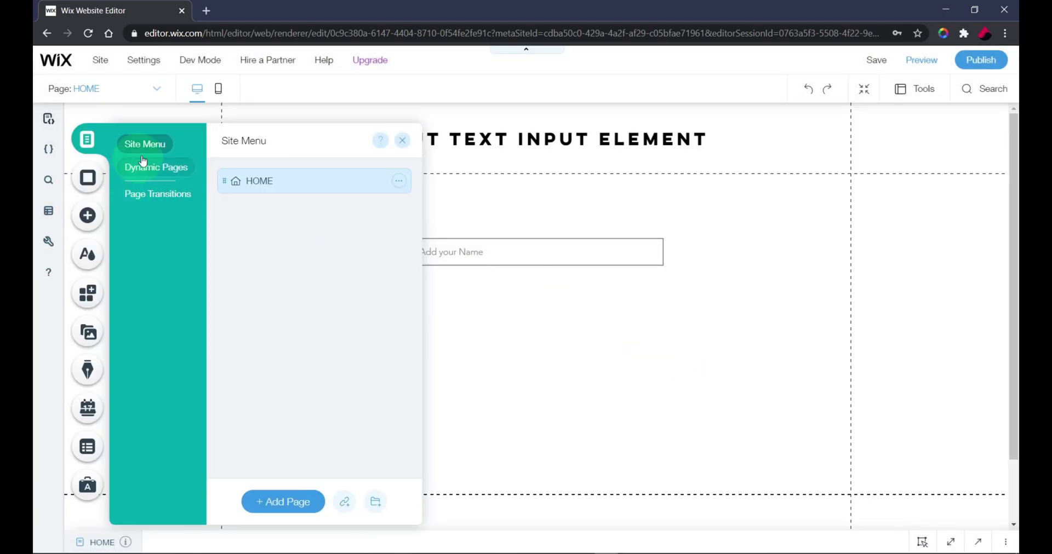
left_click(402, 140)
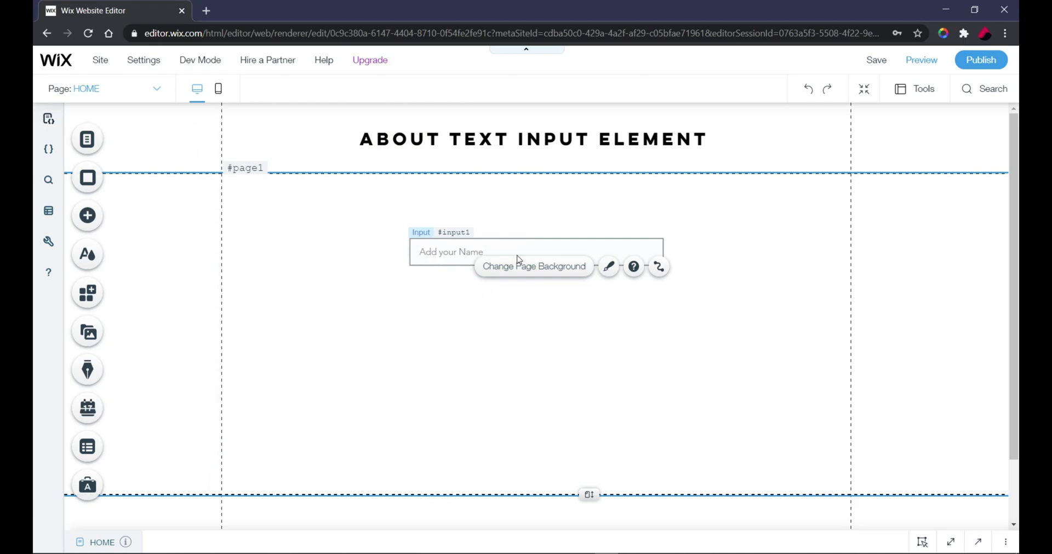
Step: Set the Add your Name input's type to Password
left_click(508, 254)
left_click(478, 207)
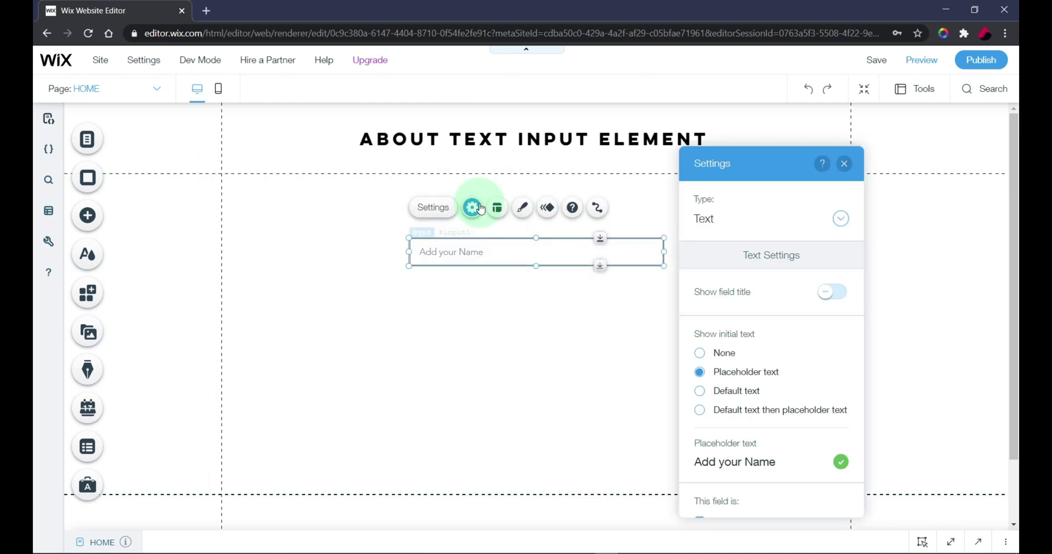
left_click(767, 218)
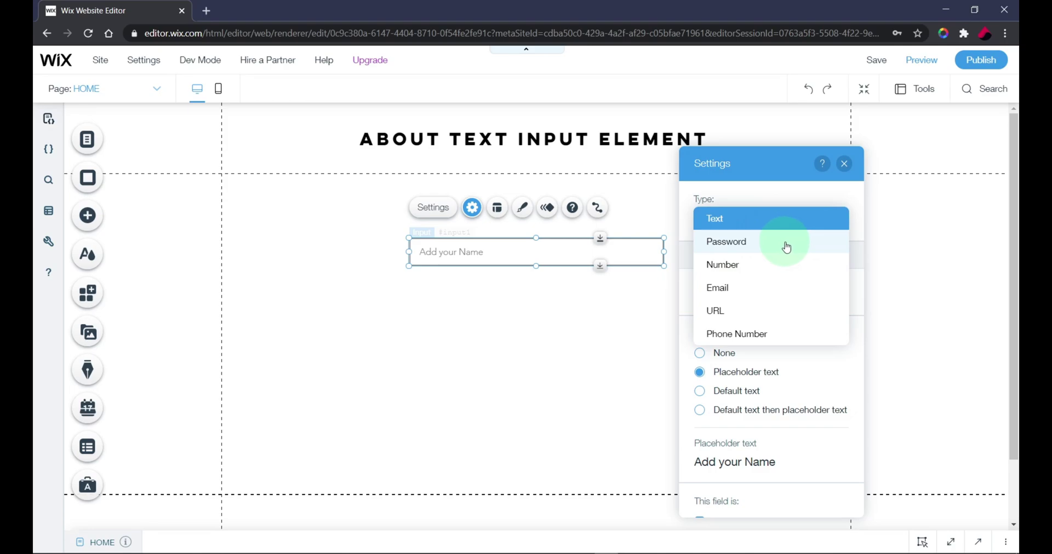
left_click(786, 247)
left_click(844, 164)
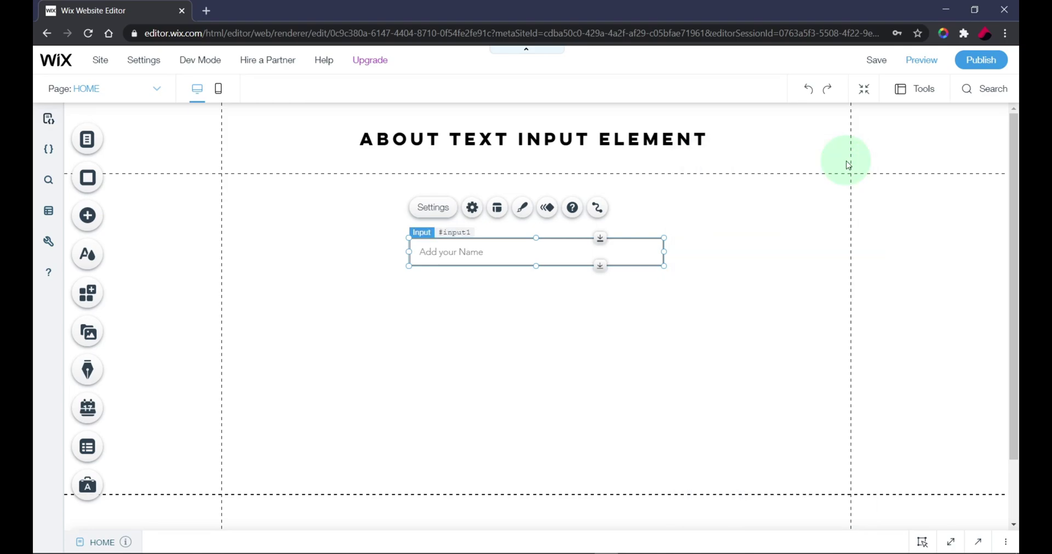
left_click(659, 278)
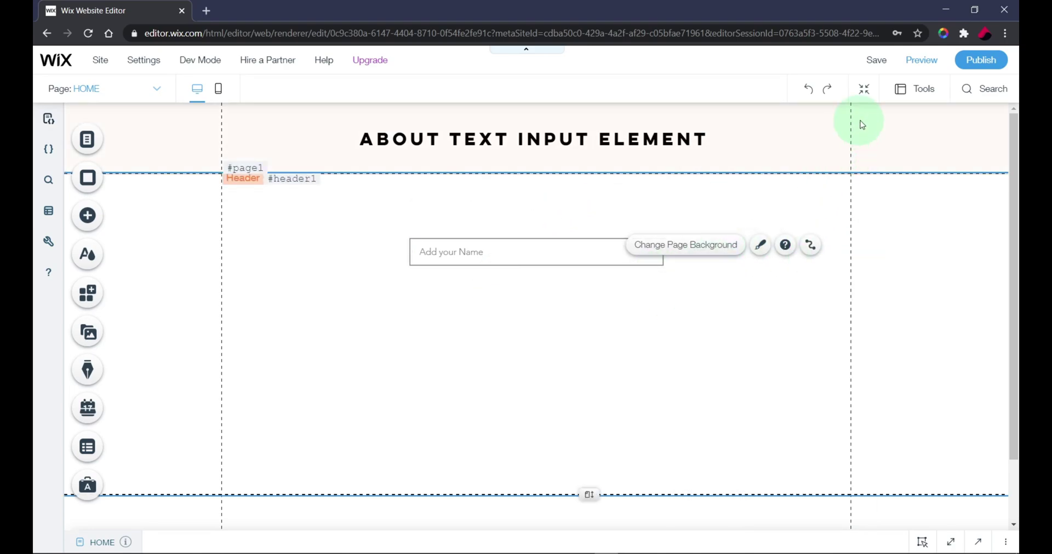
Step: In Preview, type a test password, confirm it shows as masked dots, and return to the editor
left_click(921, 60)
left_click(532, 250)
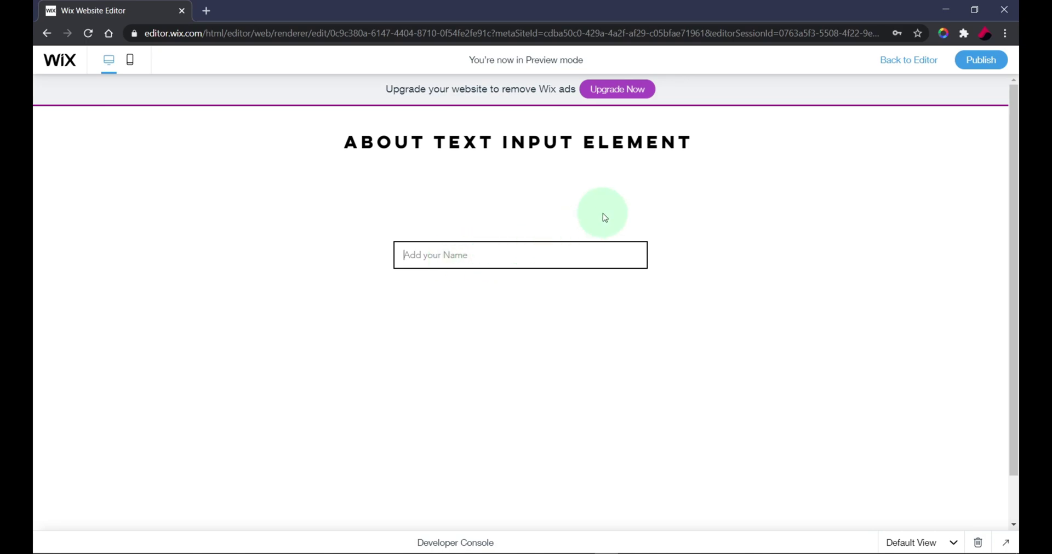
type("••••••••••••")
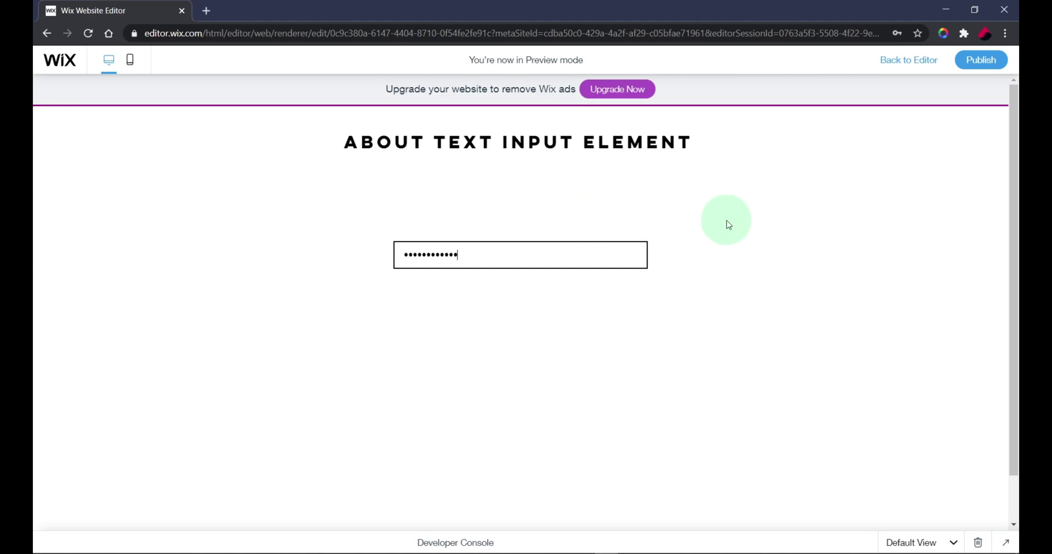
left_click(920, 65)
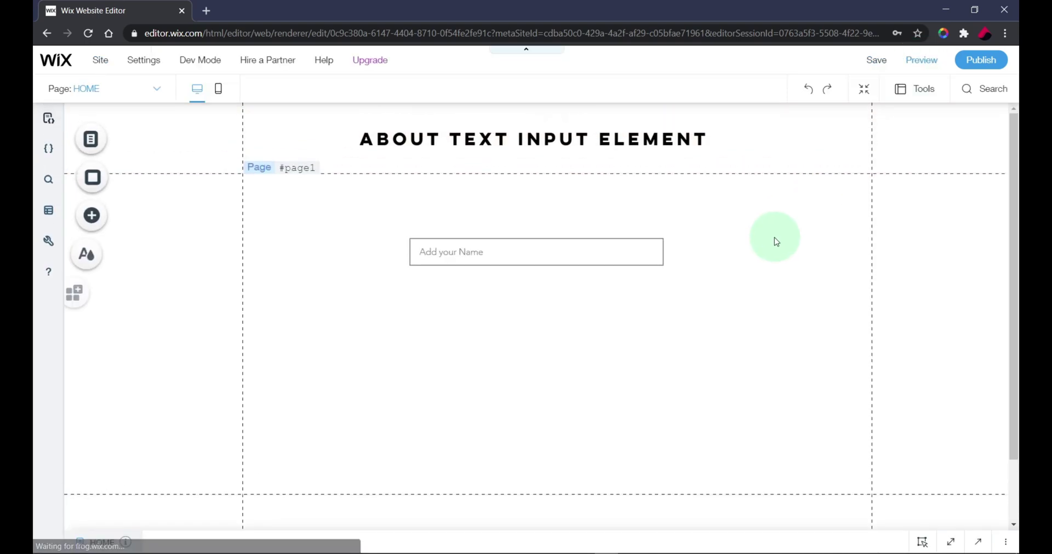
Step: Change the input's type to Number
left_click(582, 262)
left_click(472, 209)
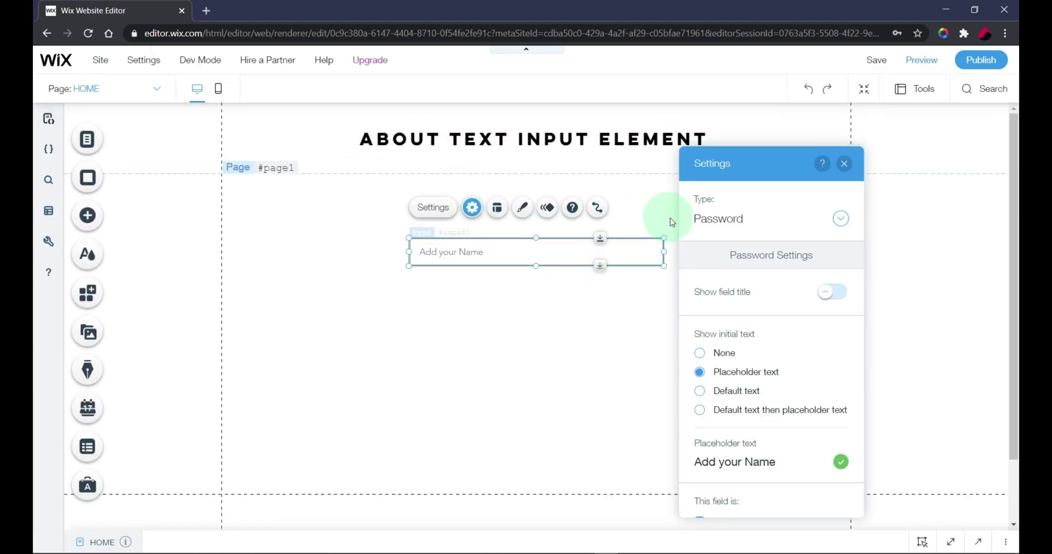
left_click(726, 217)
left_click(731, 240)
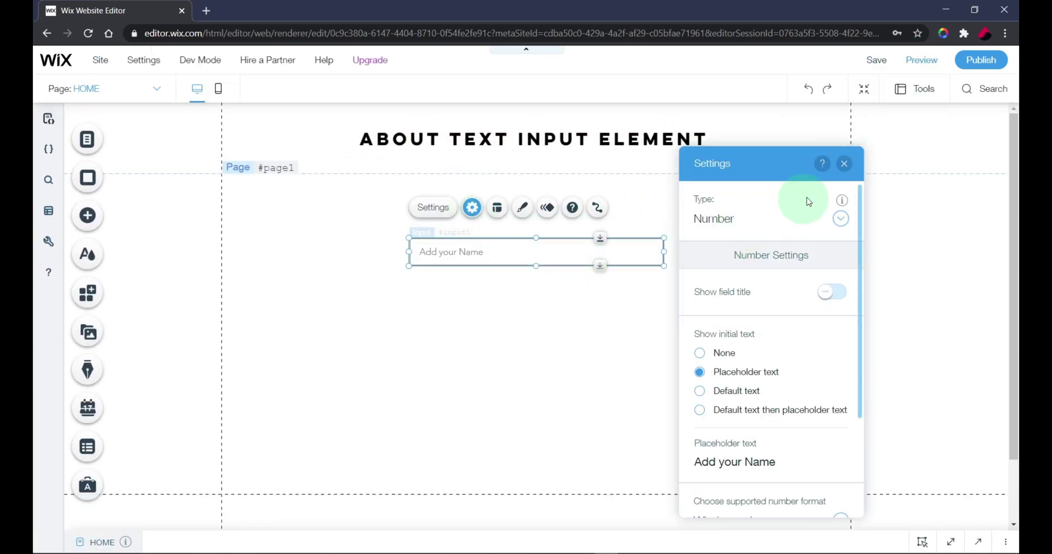
left_click(844, 165)
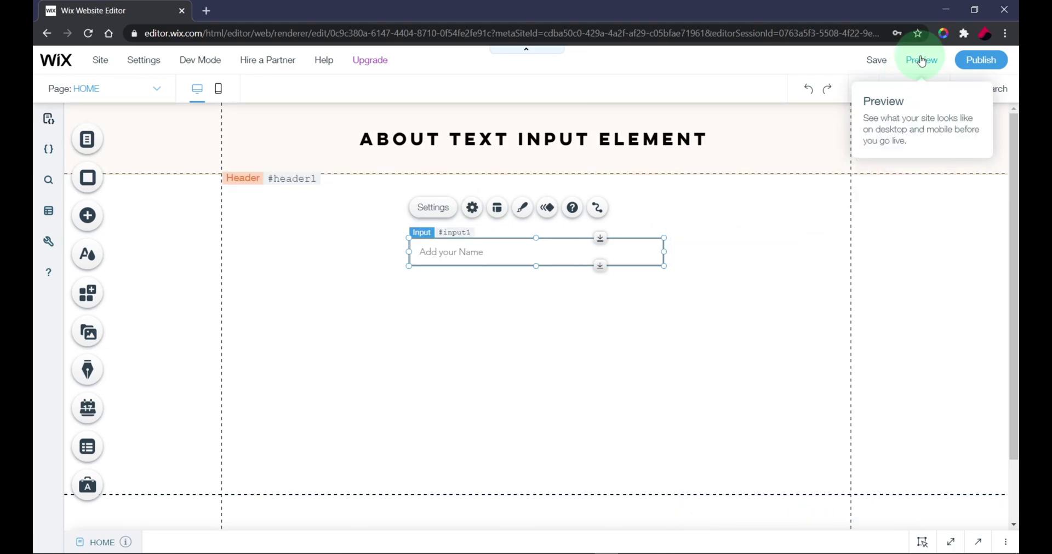
Step: In Preview, step the number field up and down with its arrows, including below zero
left_click(921, 59)
left_click(531, 258)
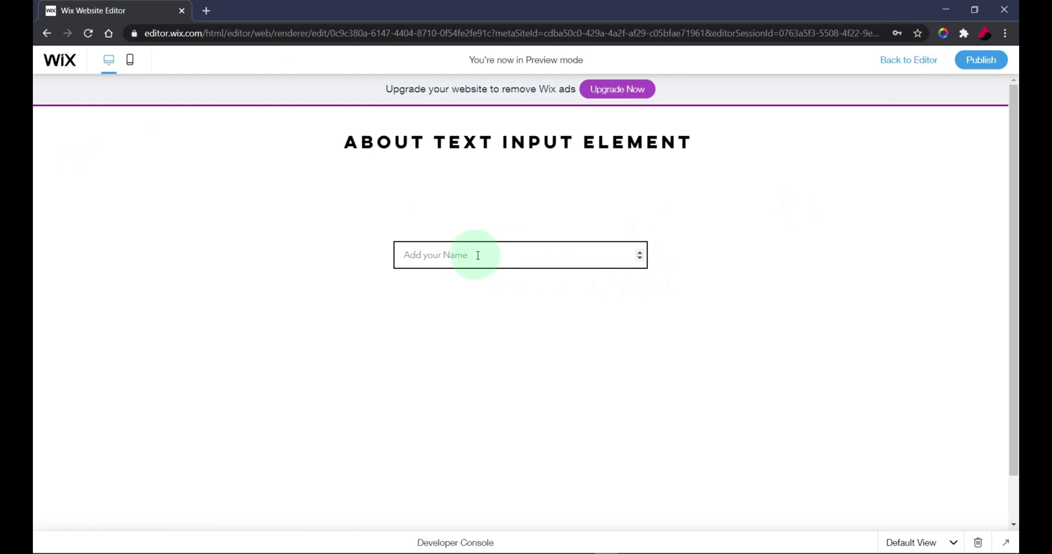
left_click(639, 253)
left_click(640, 253)
left_click(640, 253)
left_click(640, 254)
left_click(640, 258)
left_click(639, 258)
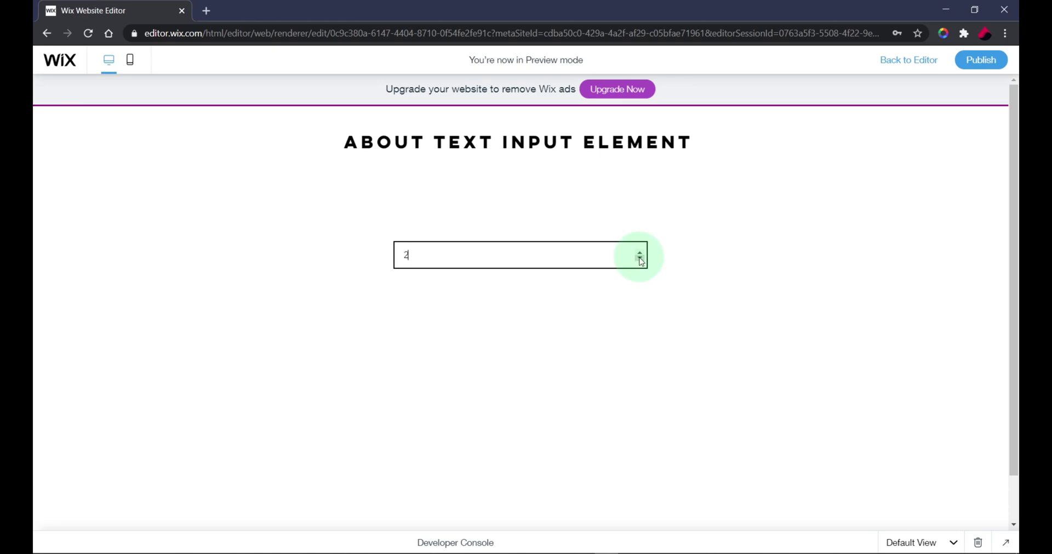
left_click(640, 259)
left_click(638, 254)
Step: Enter values like 23446899 and the letter e, clear the field, and return to the editor
left_click(575, 257)
left_click(683, 250)
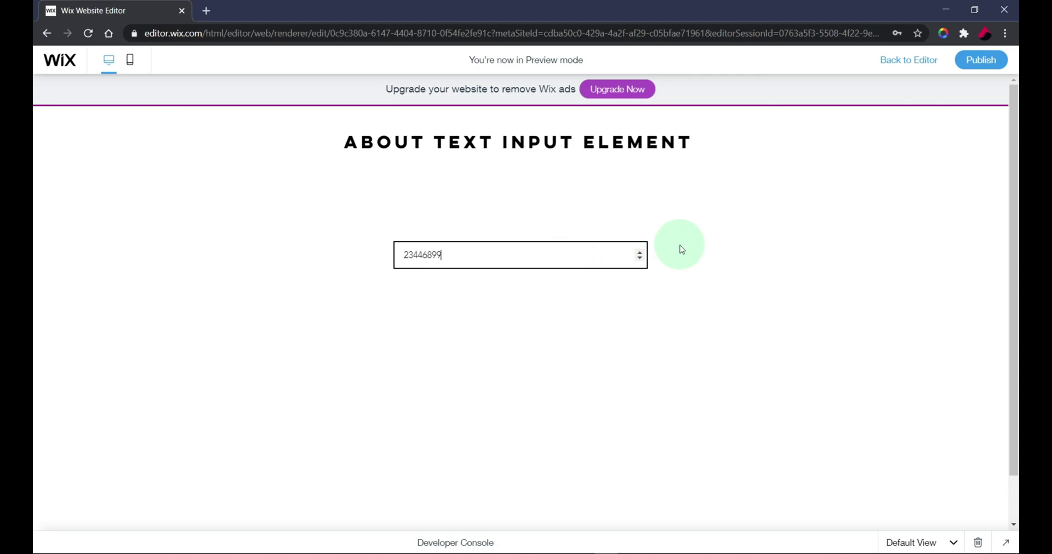
key("ctrl+a")
key("BackSpace")
key("ctrl+a")
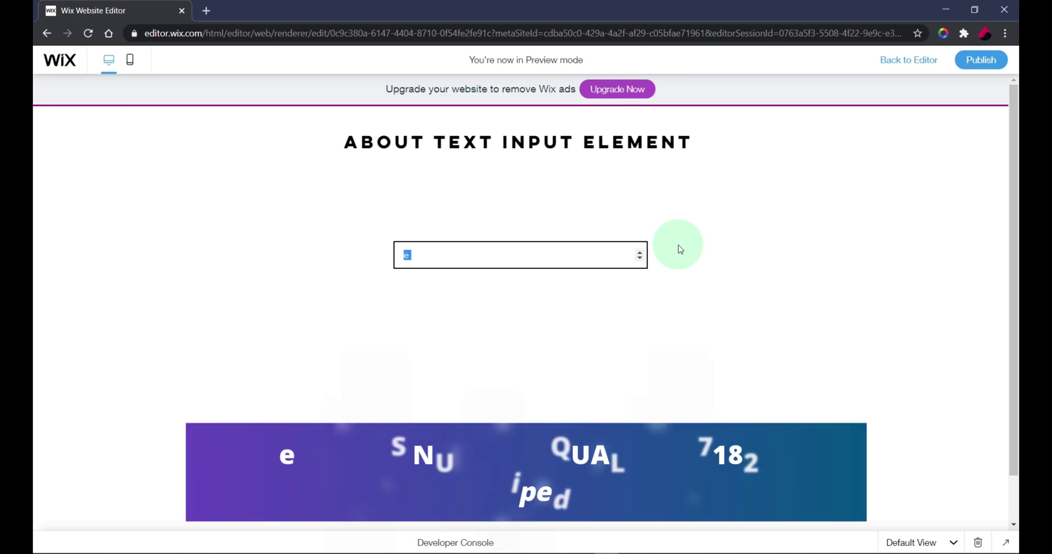
key("BackSpace")
left_click(680, 249)
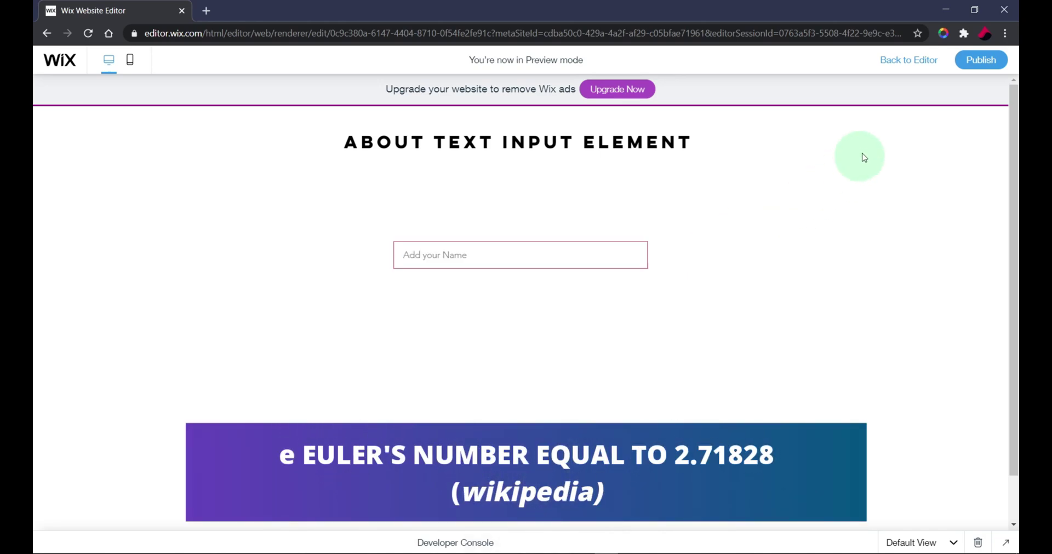
left_click(923, 65)
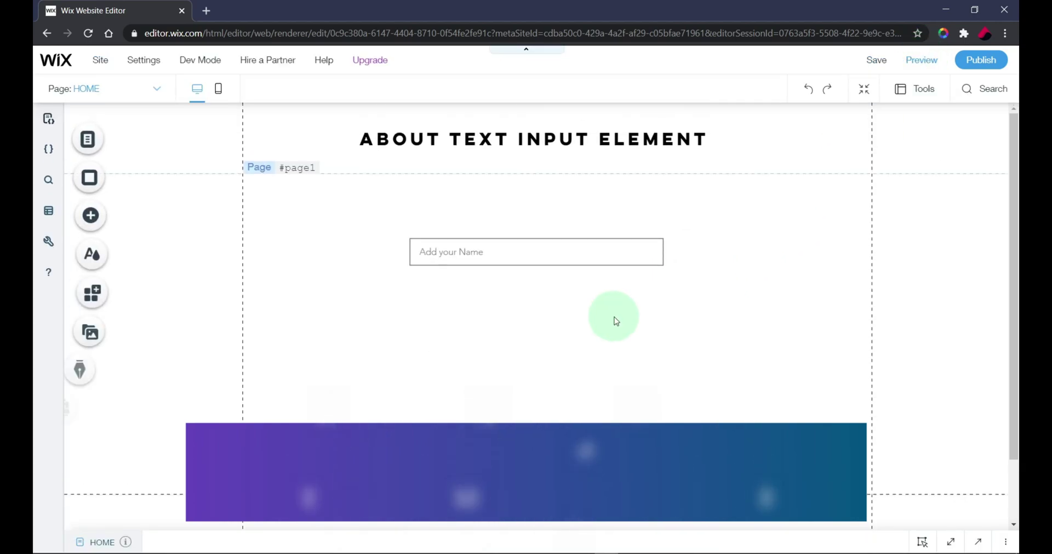
Step: Change the input's type to Email
left_click(479, 244)
left_click(472, 207)
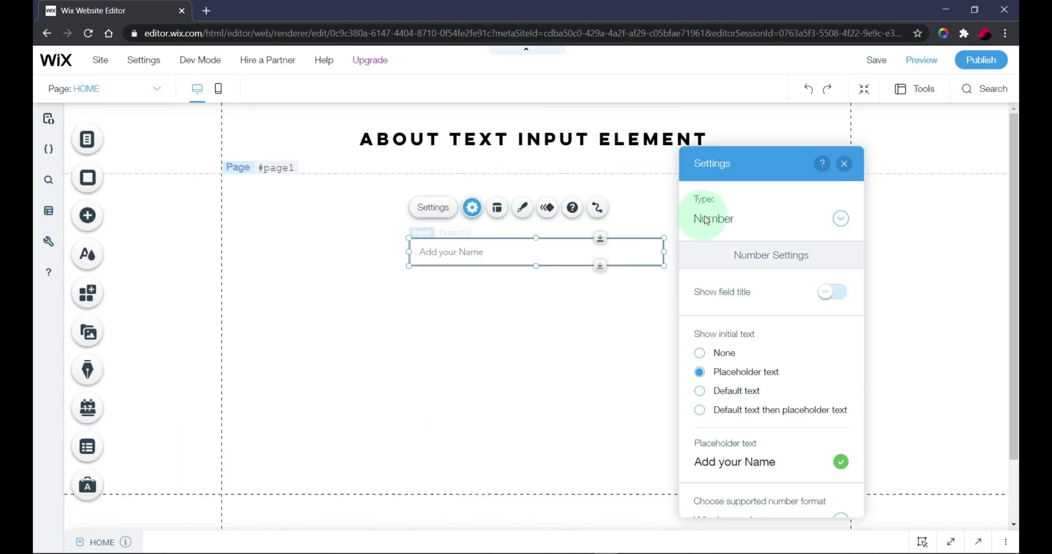
left_click(712, 215)
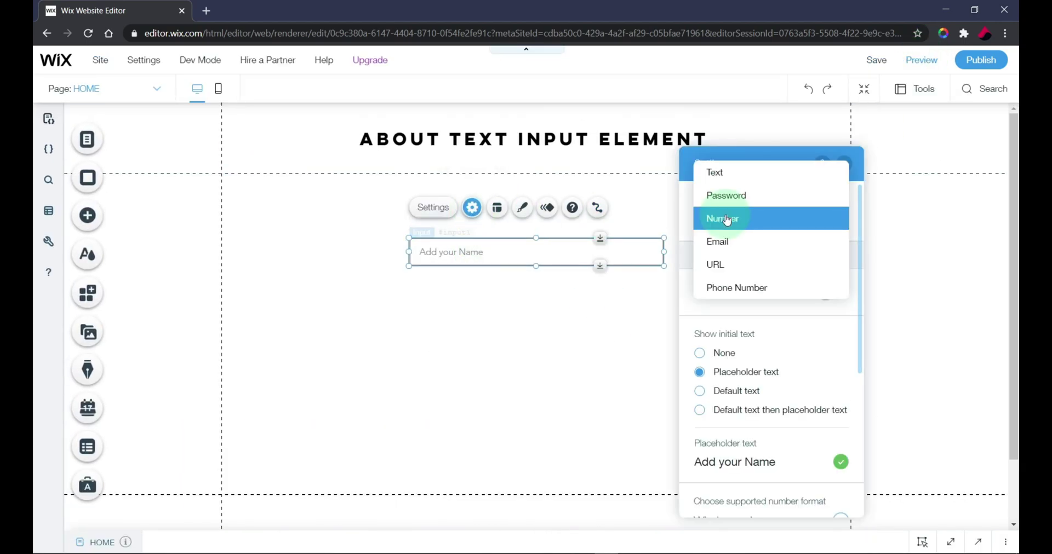
left_click(792, 246)
left_click(844, 162)
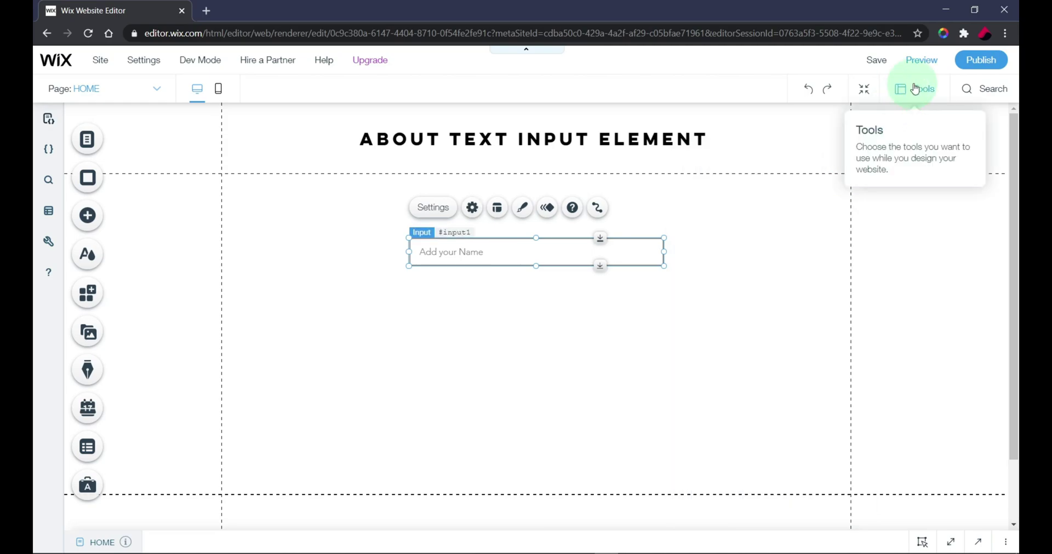
Step: In Preview, enter a sample email address and check its validation by leaving the field
left_click(924, 60)
left_click(558, 251)
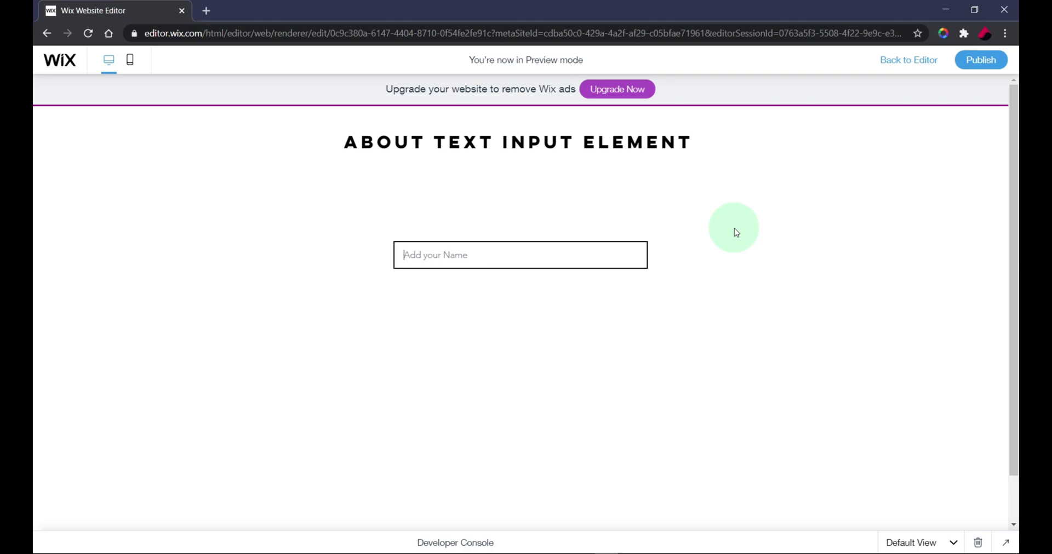
left_click(655, 305)
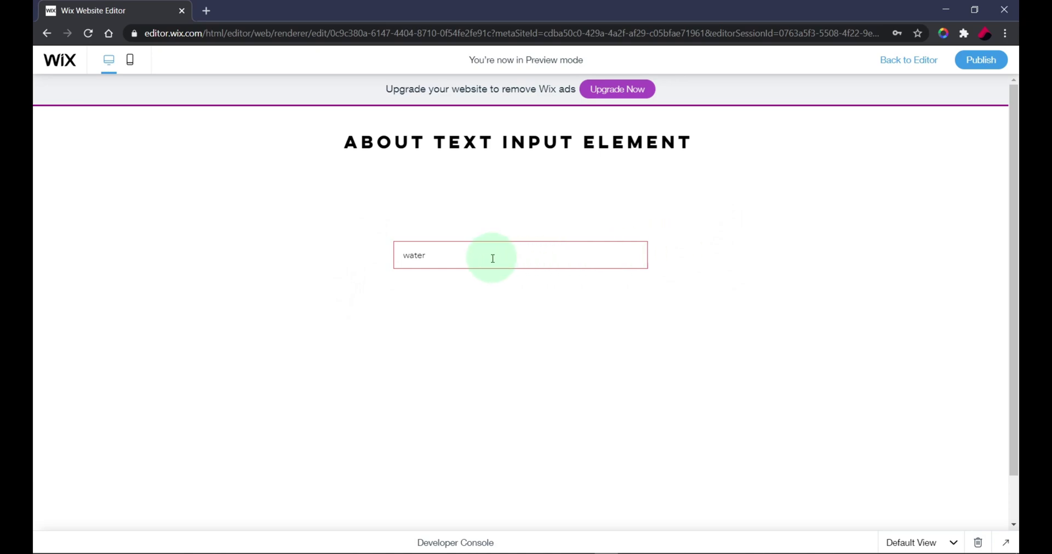
type("@mail.com")
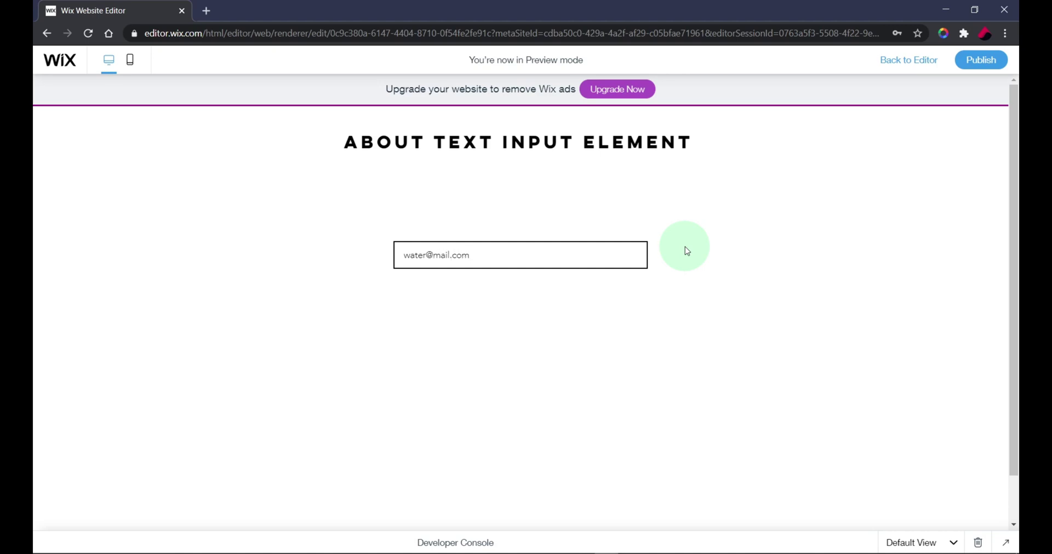
left_click(685, 246)
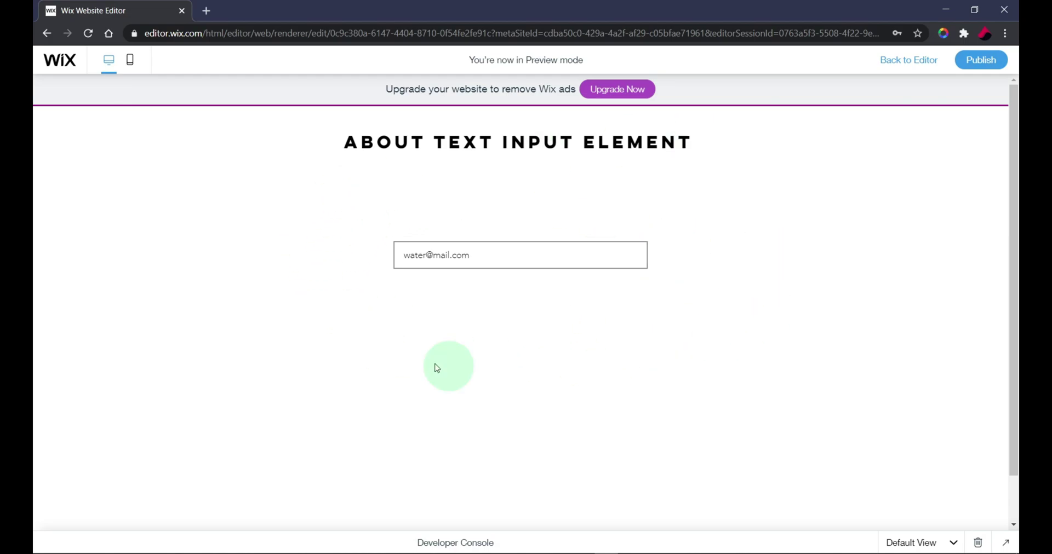
Step: Select and delete the email address, leaving the field empty
left_click(503, 268)
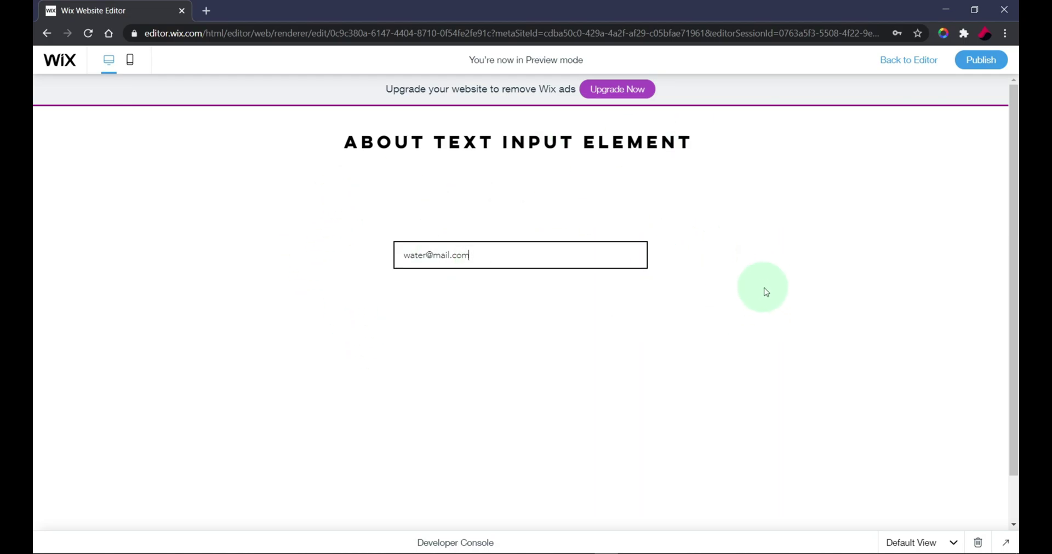
key("ctrl+a")
key("BackSpace")
left_click(764, 293)
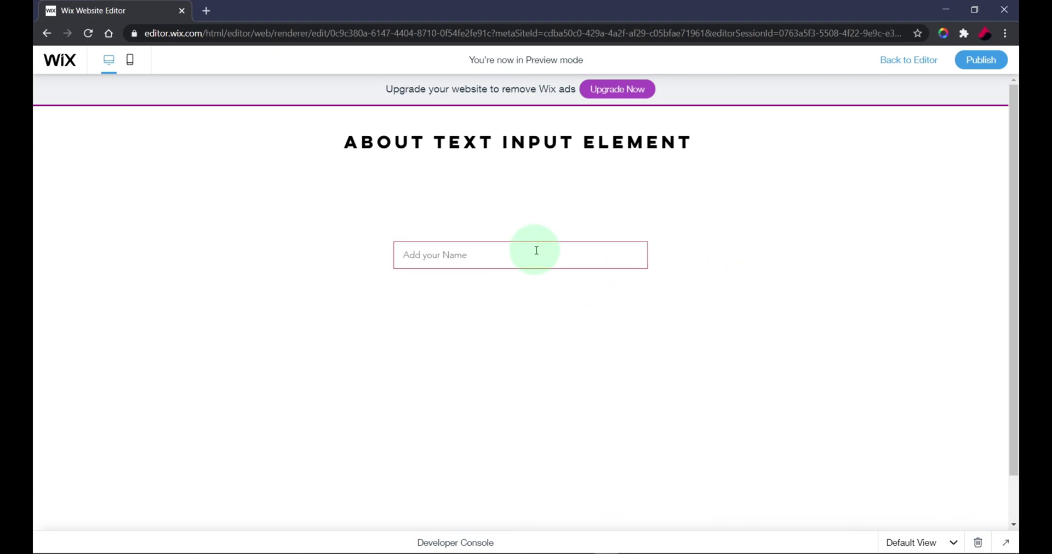
Step: Back in the editor, set the input's type to URL
left_click(898, 60)
left_click(627, 250)
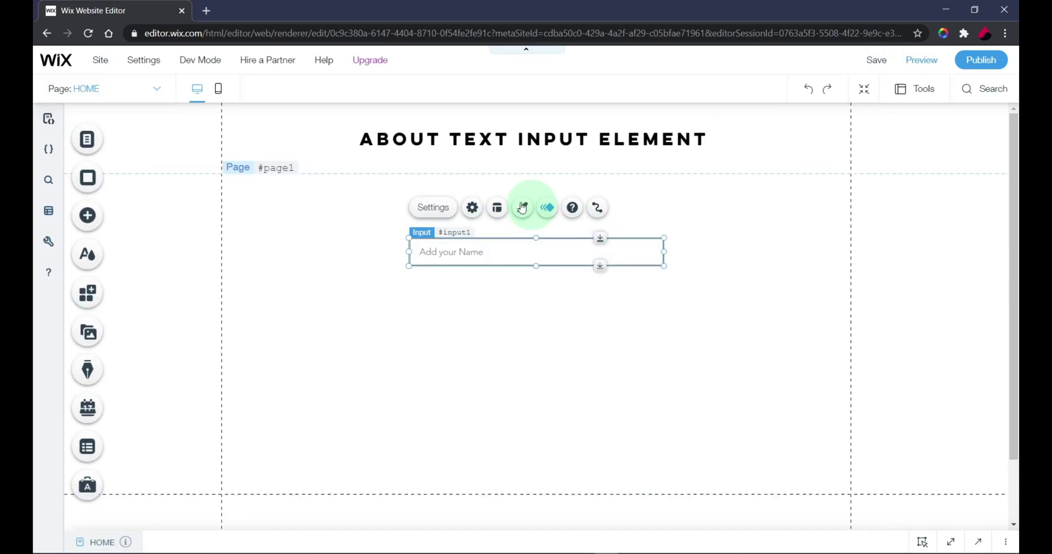
left_click(473, 207)
left_click(717, 219)
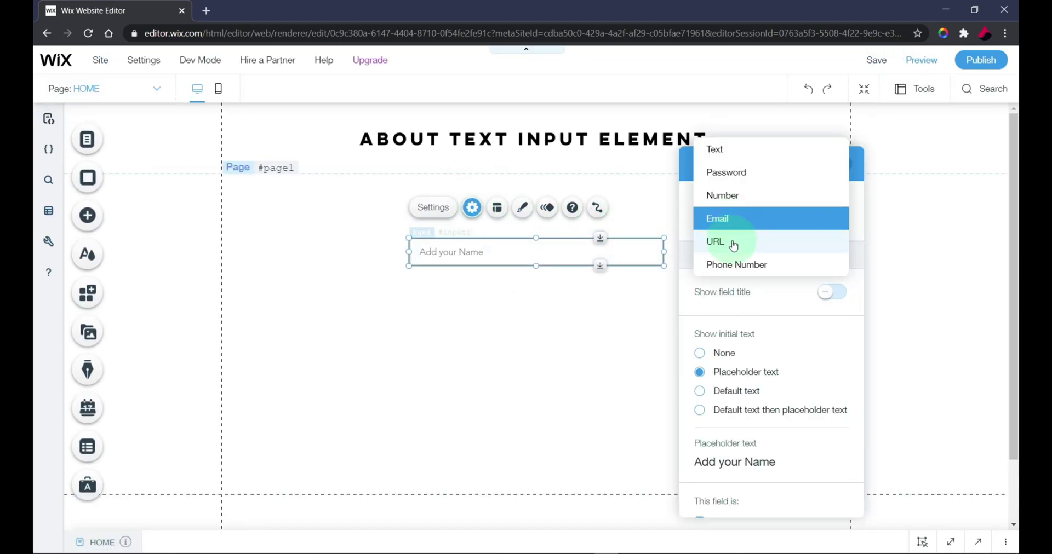
left_click(733, 246)
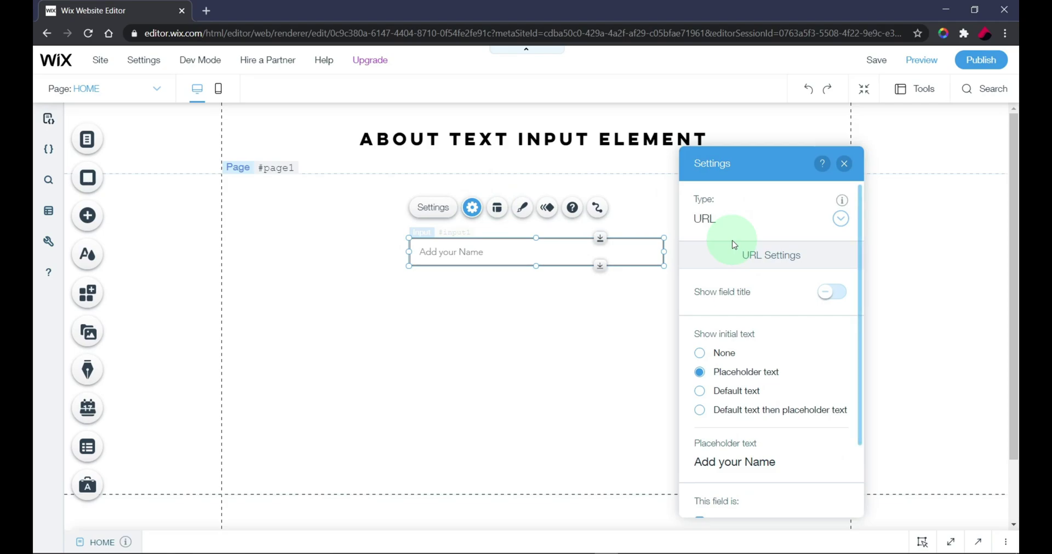
left_click(846, 165)
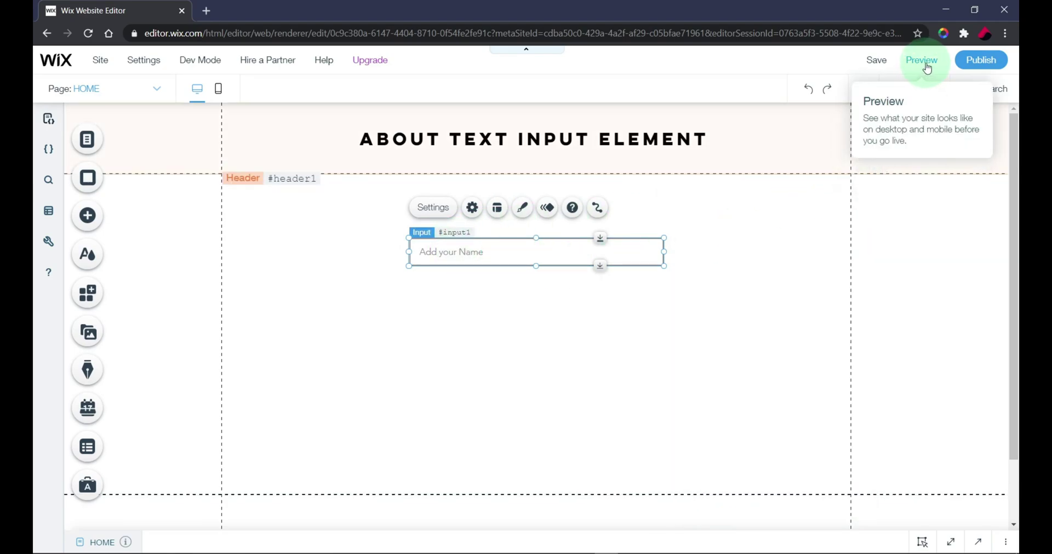
Step: In Preview, enter 76ygyg, see it flagged invalid, then clear the field
left_click(926, 68)
left_click(449, 253)
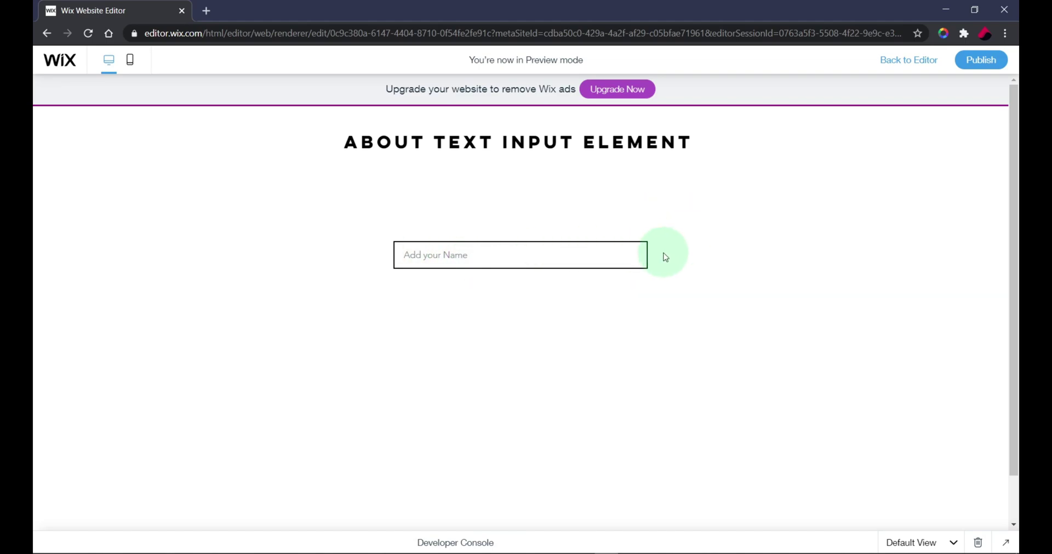
type("76ygyg")
left_click(737, 272)
left_click(468, 253)
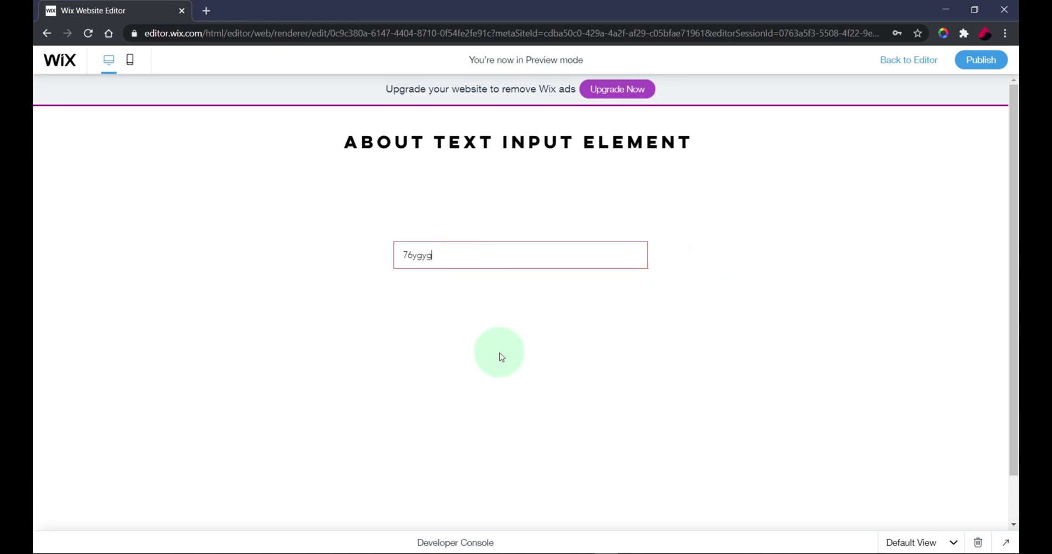
key("ctrl+a")
key("BackSpace")
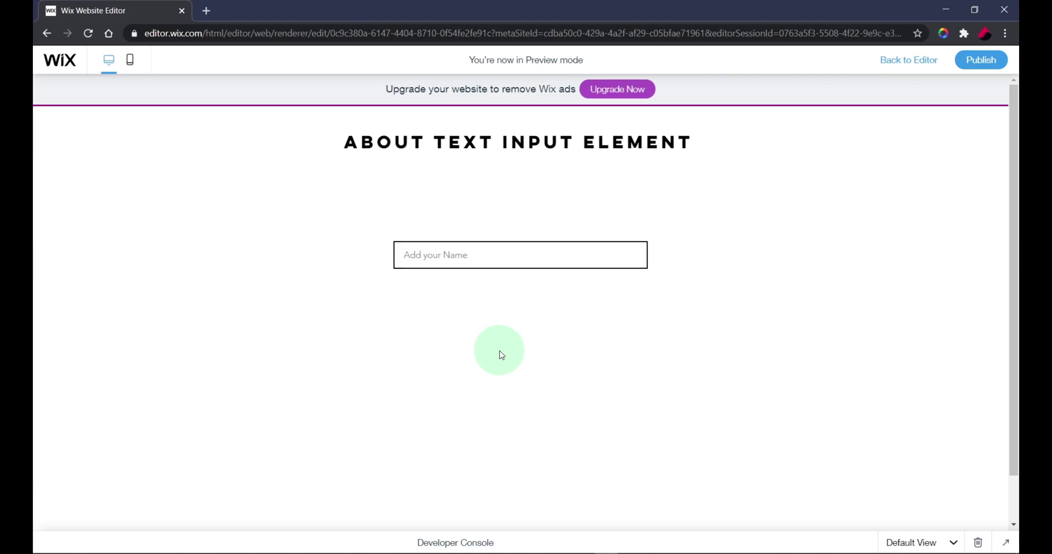
left_click(207, 11)
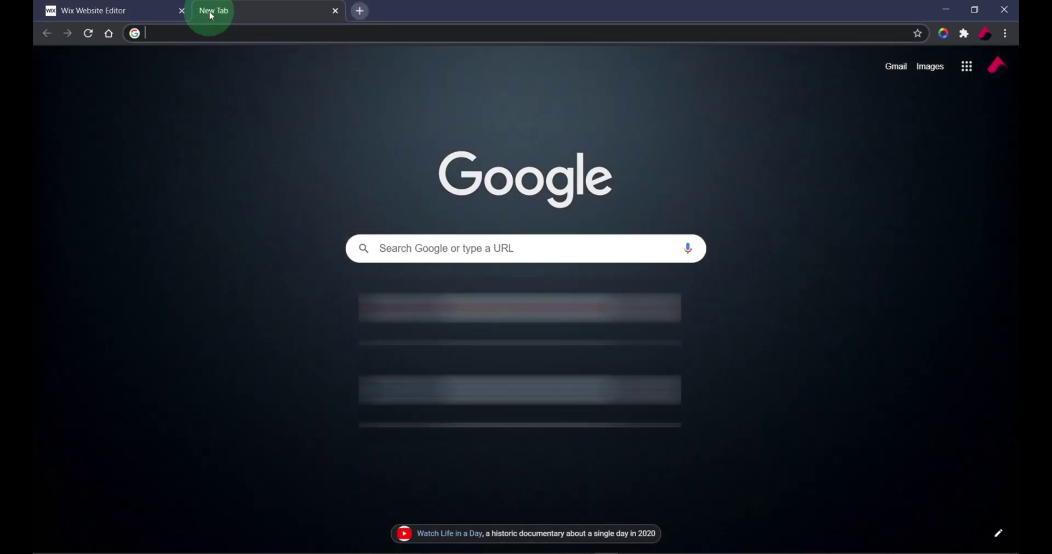
type("w")
key("Return")
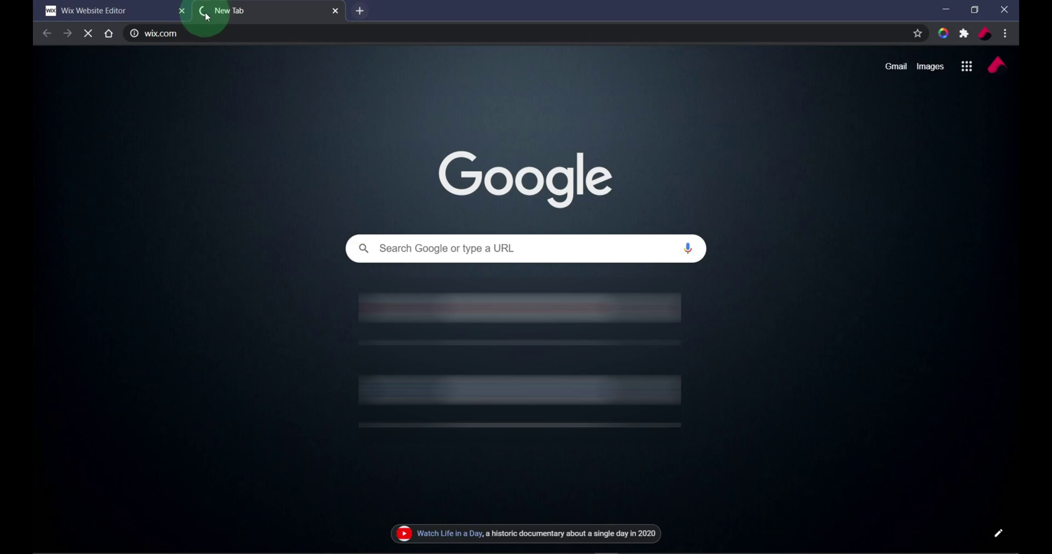
left_click(169, 31)
right_click(165, 32)
left_click(193, 100)
Step: Paste the address into the previewed URL field and confirm it isn't flagged invalid
left_click(153, 8)
left_click(387, 160)
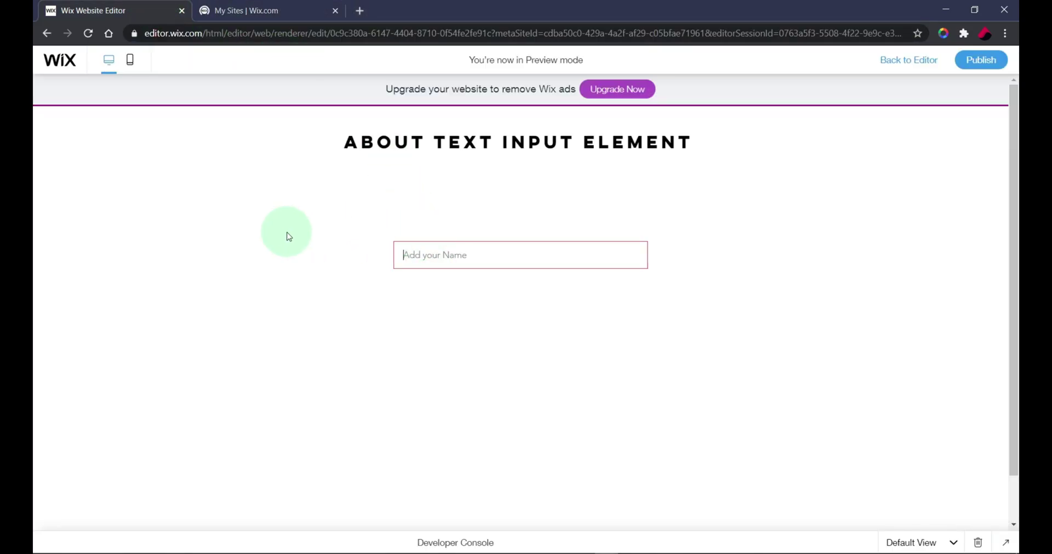
key("ctrl+v")
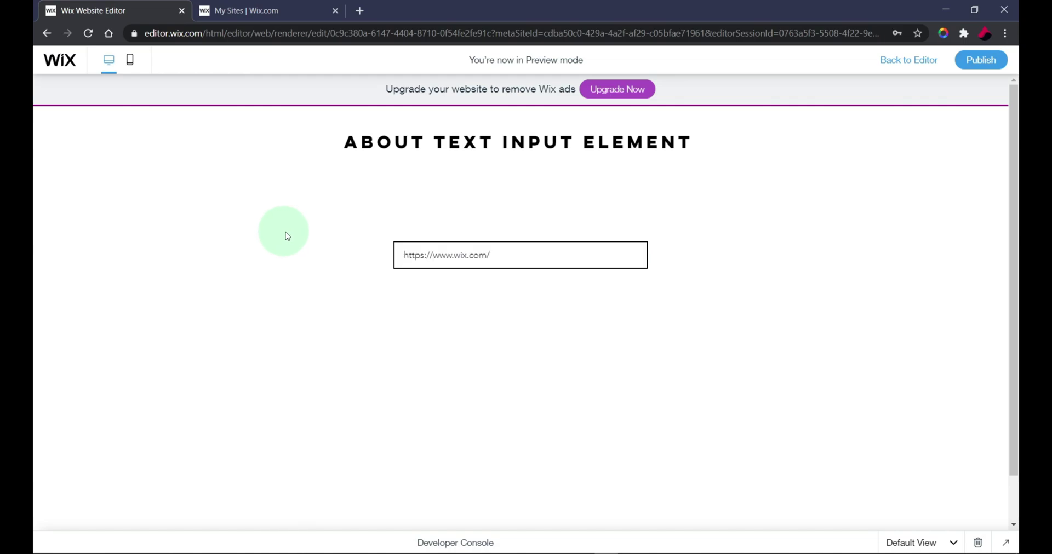
left_click(639, 336)
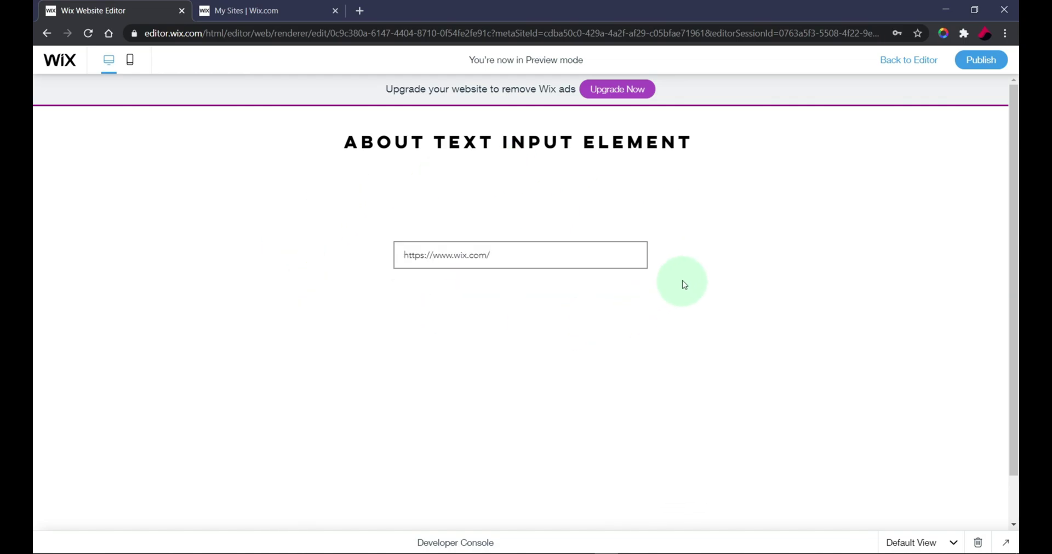
Step: Back in the editor, change the name input's Type to Phone Number
left_click(927, 60)
left_click(495, 244)
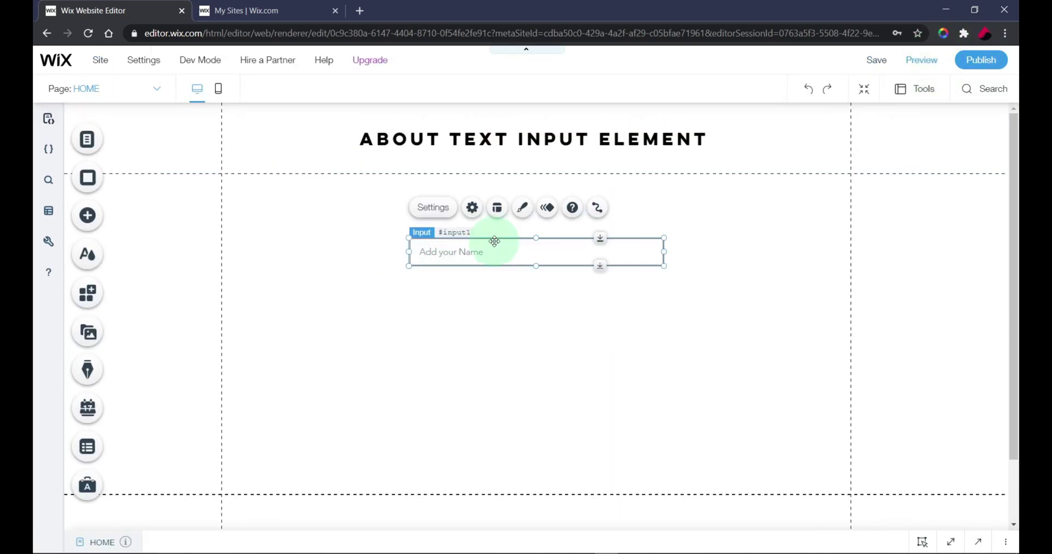
left_click(476, 207)
left_click(708, 217)
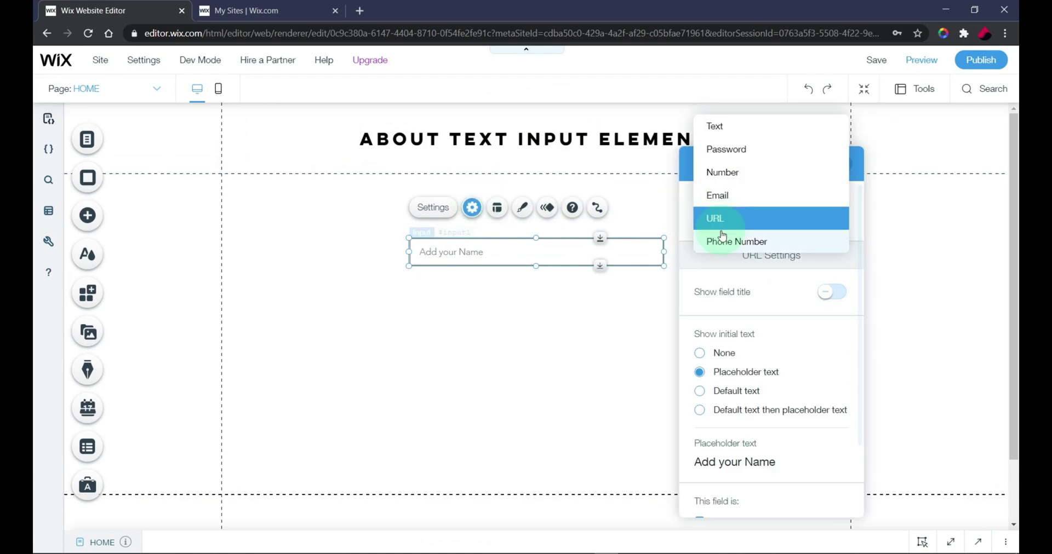
left_click(791, 245)
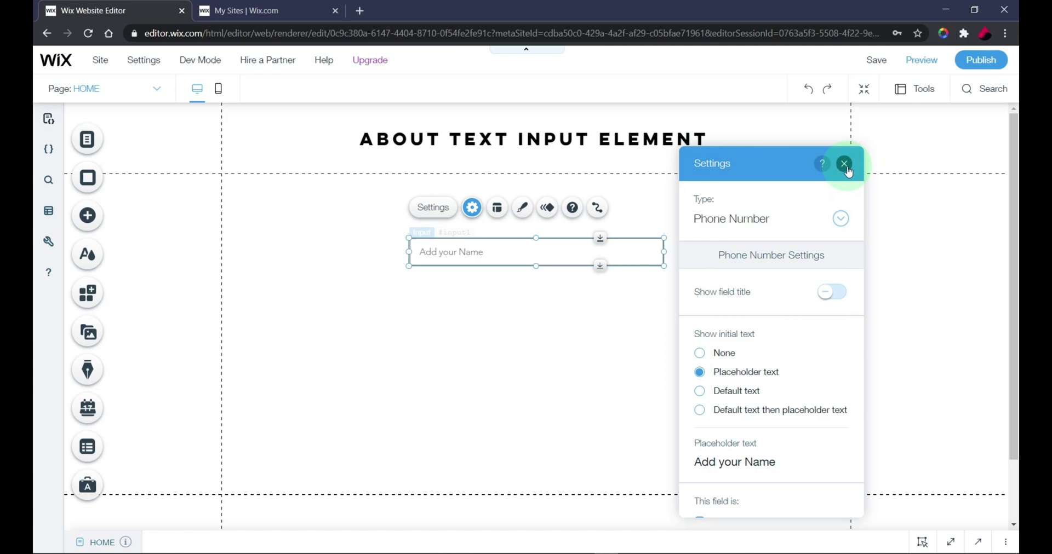
left_click(845, 165)
Step: In Preview, type a sample phone number into the field, then clear it again
left_click(921, 60)
left_click(483, 258)
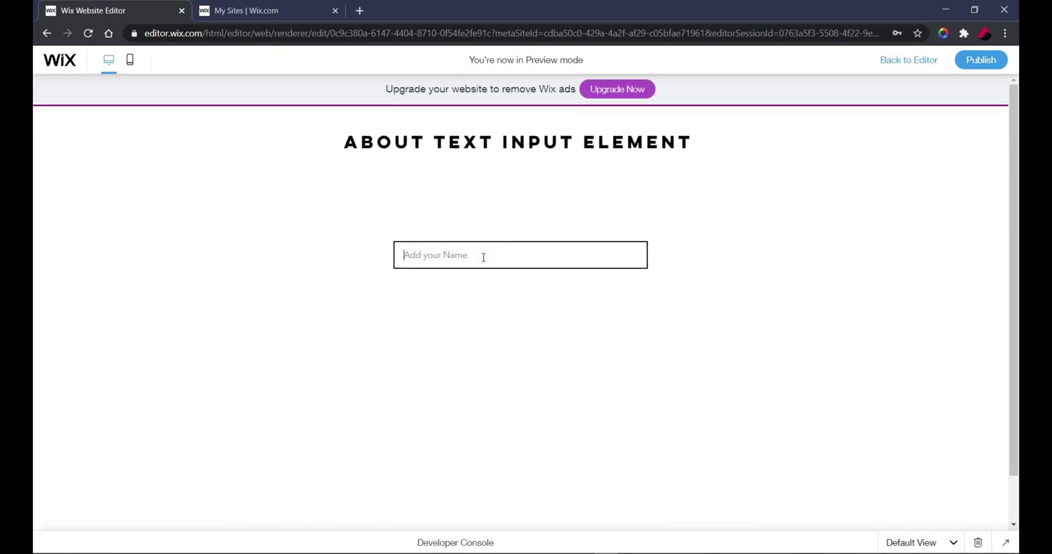
type("90")
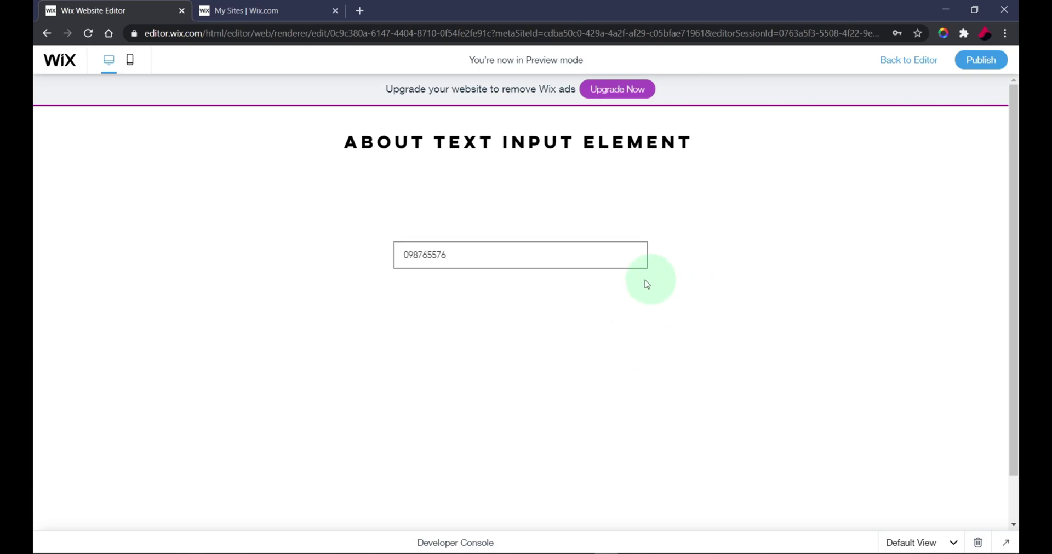
key("ctrl+a")
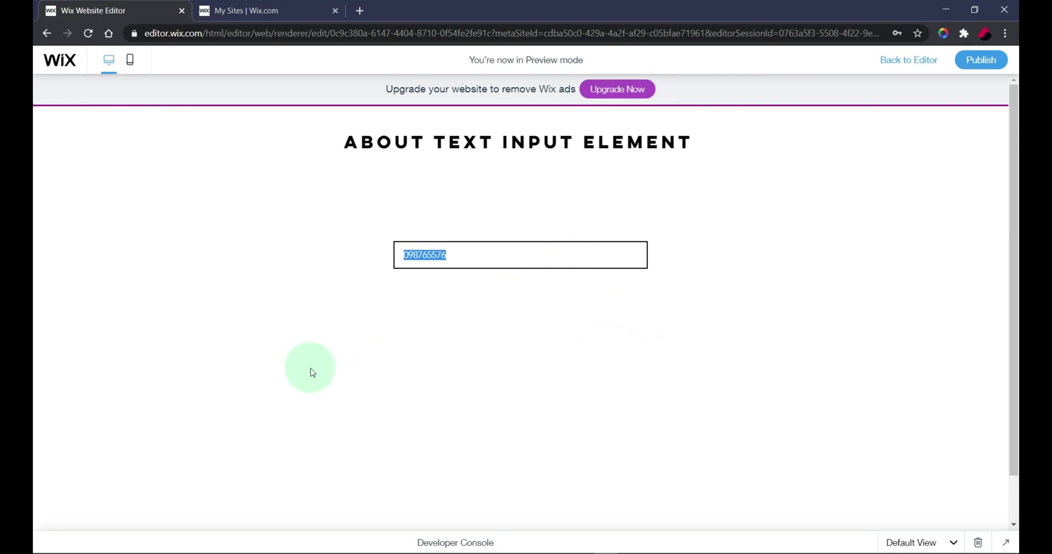
key("BackSpace")
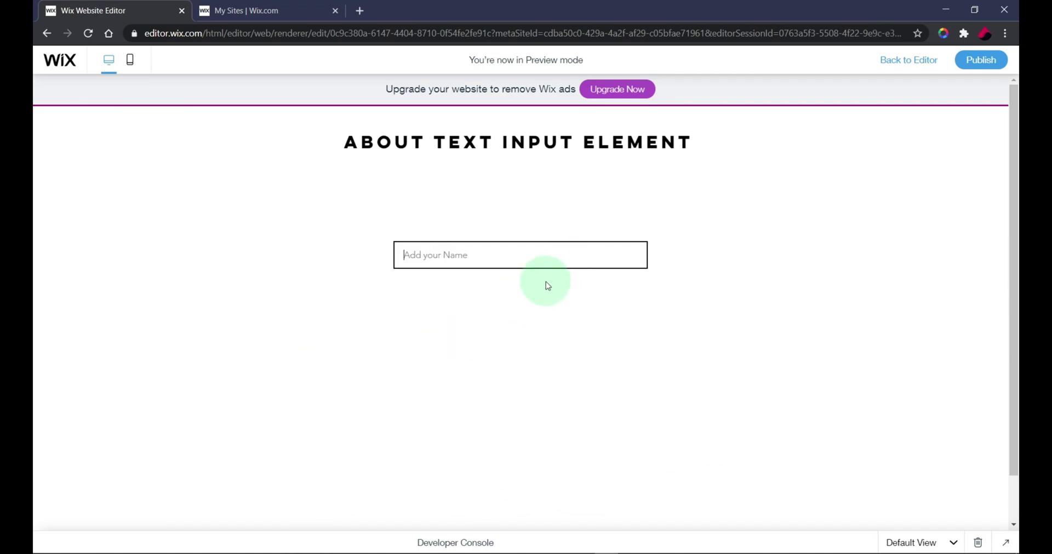
left_click(751, 280)
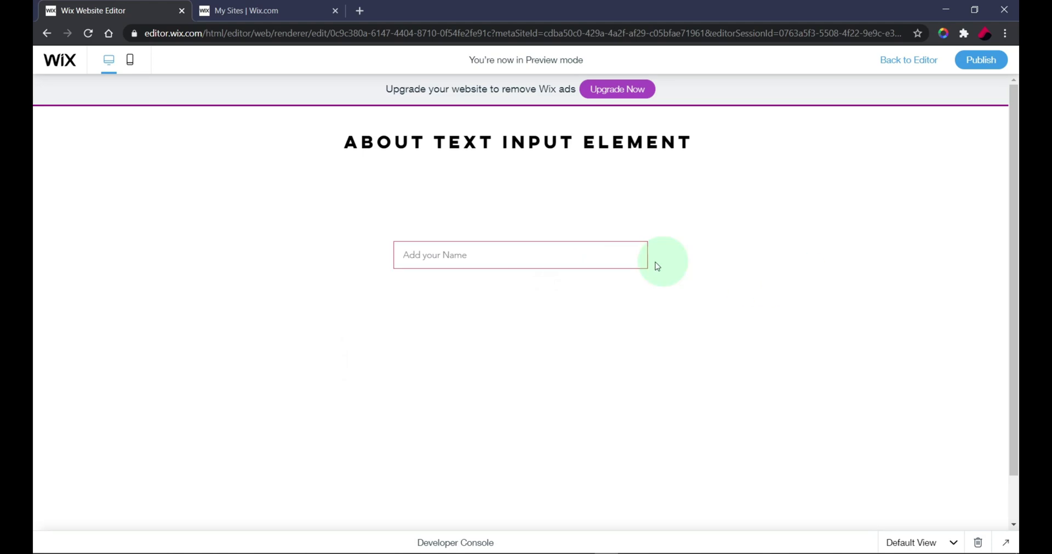
Step: Back in the editor, set the name input's Type to Email, then switch it to Number
left_click(905, 62)
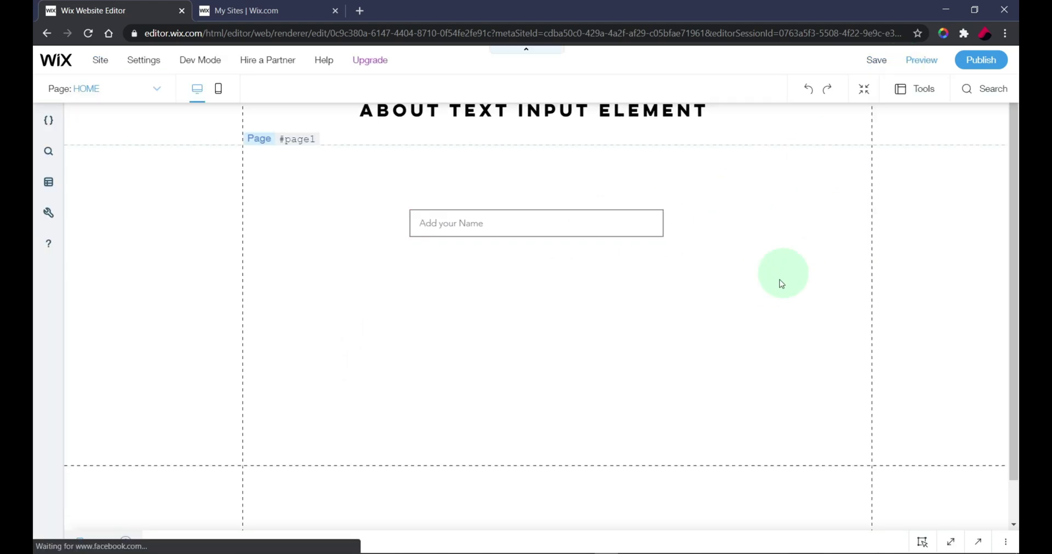
left_click(520, 255)
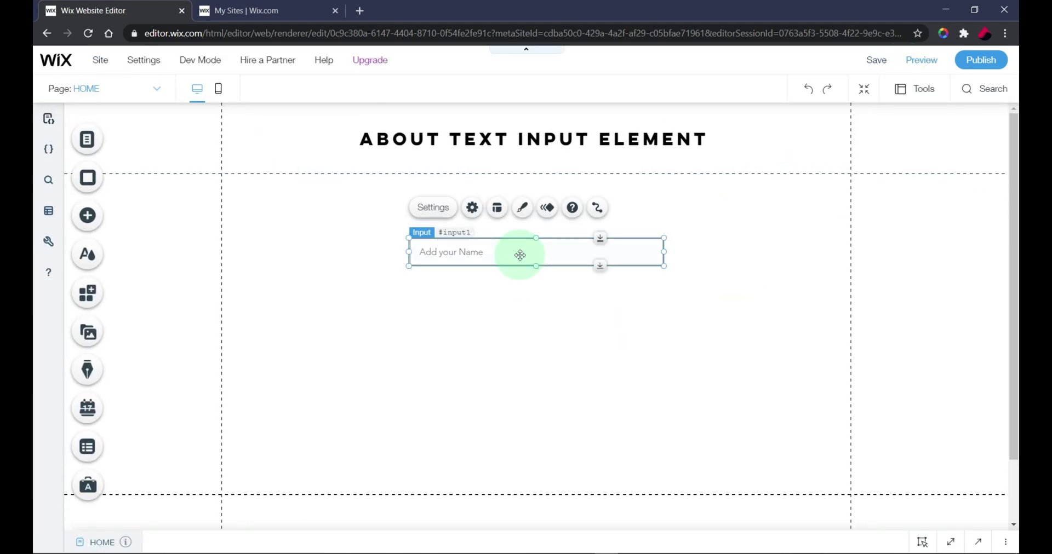
left_click(471, 208)
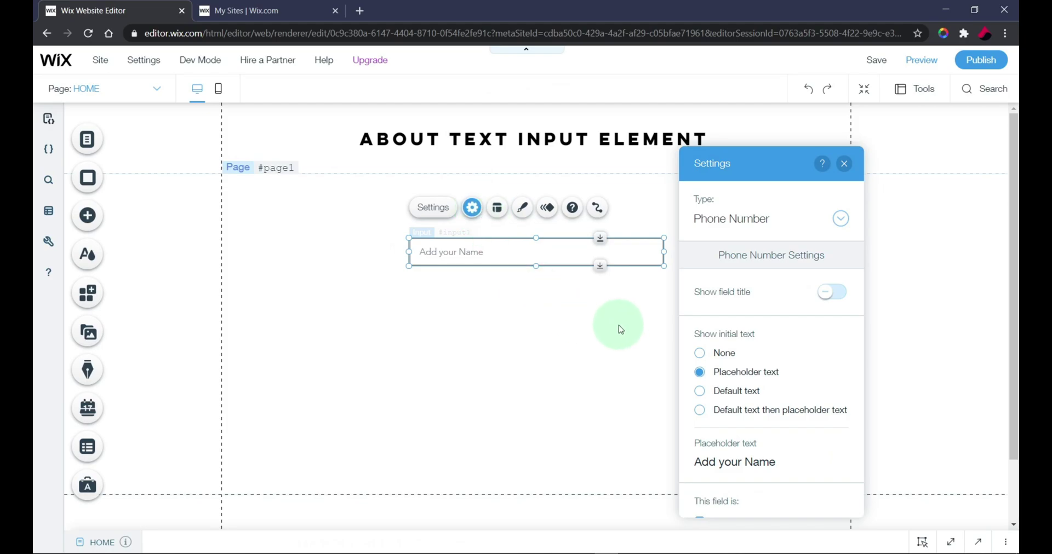
left_click(713, 225)
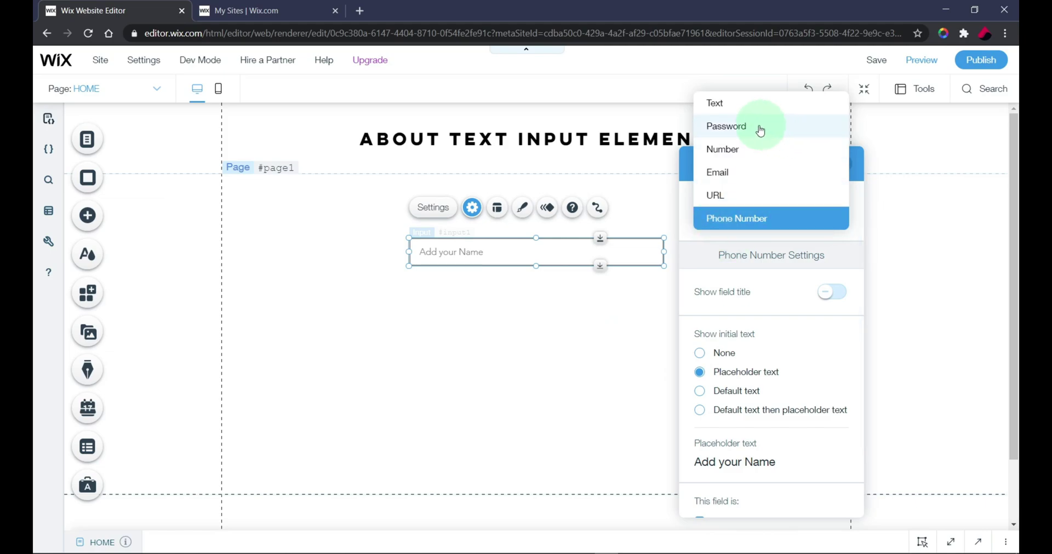
left_click(727, 174)
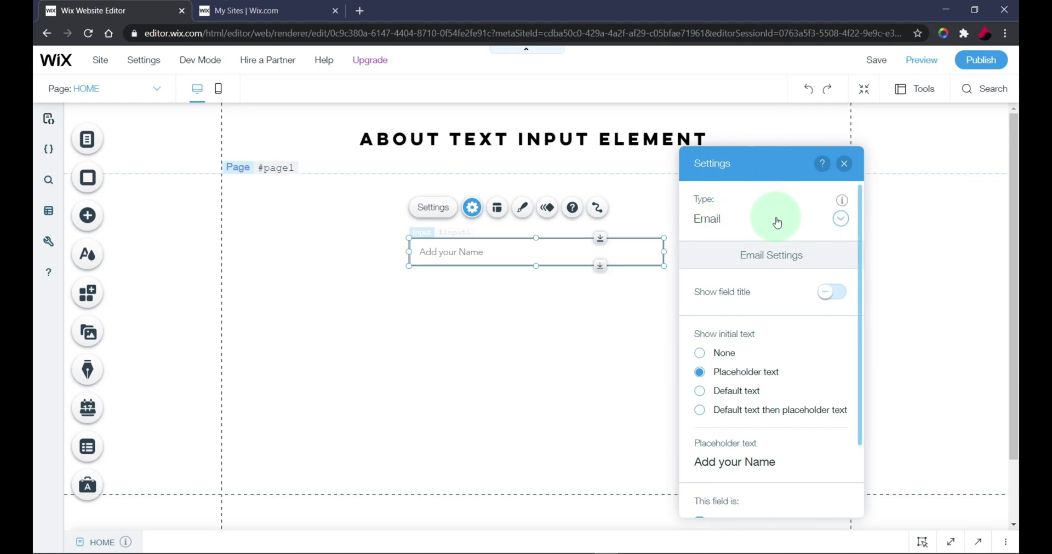
left_click(744, 220)
left_click(745, 195)
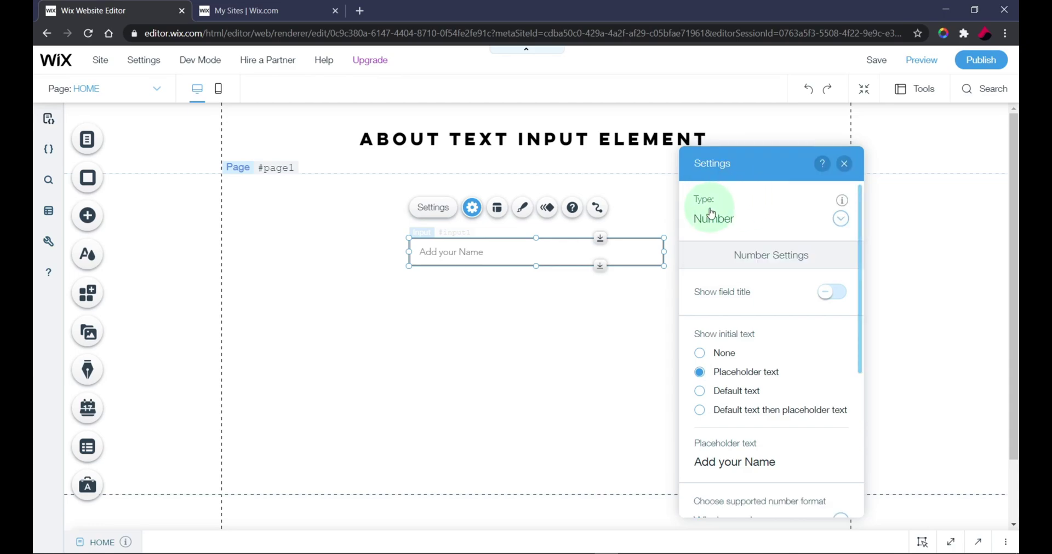
Step: Change the number format from Whole numbers to Decimal numbers
scroll(751, 304, "down", 3)
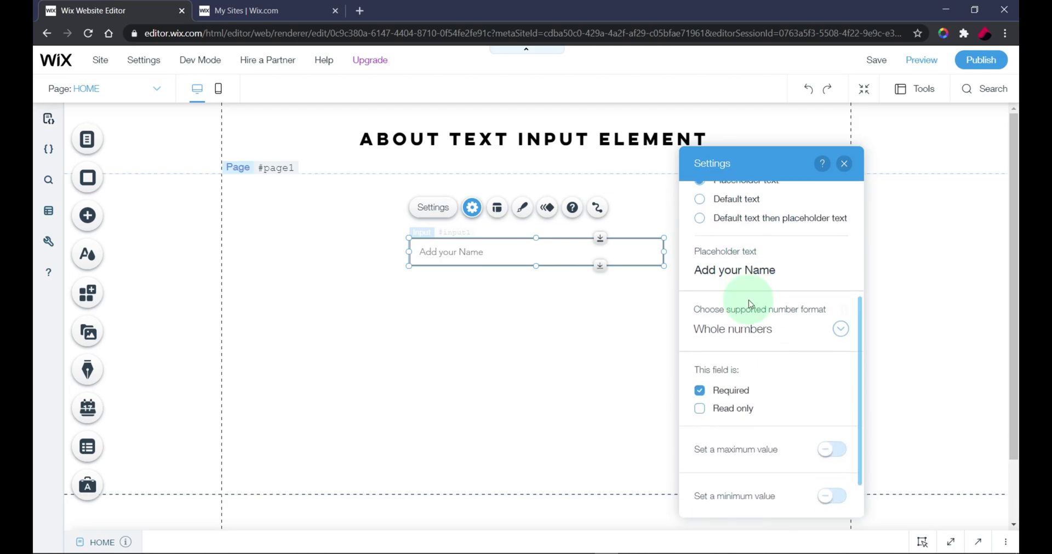
scroll(752, 306, "down", 1)
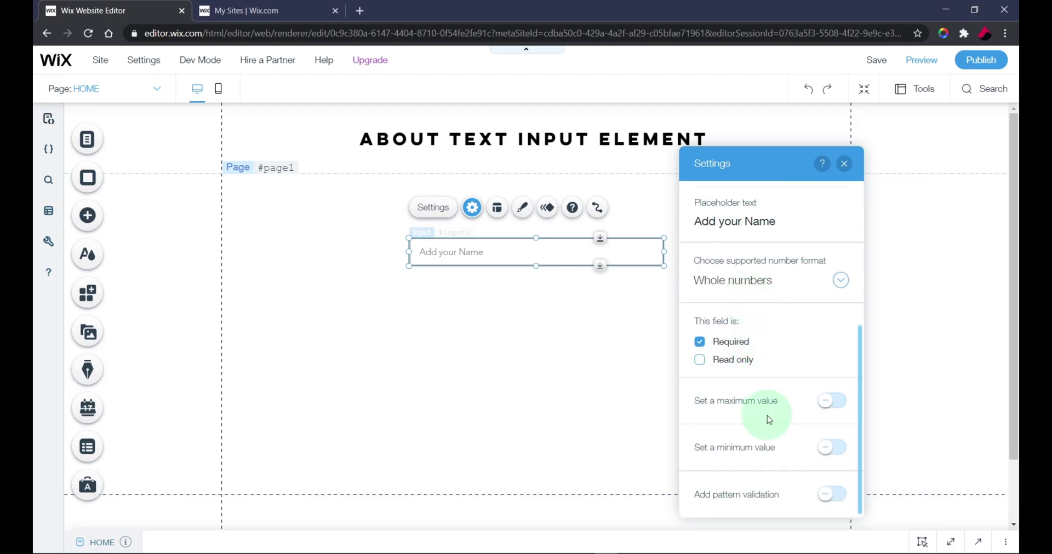
left_click(796, 282)
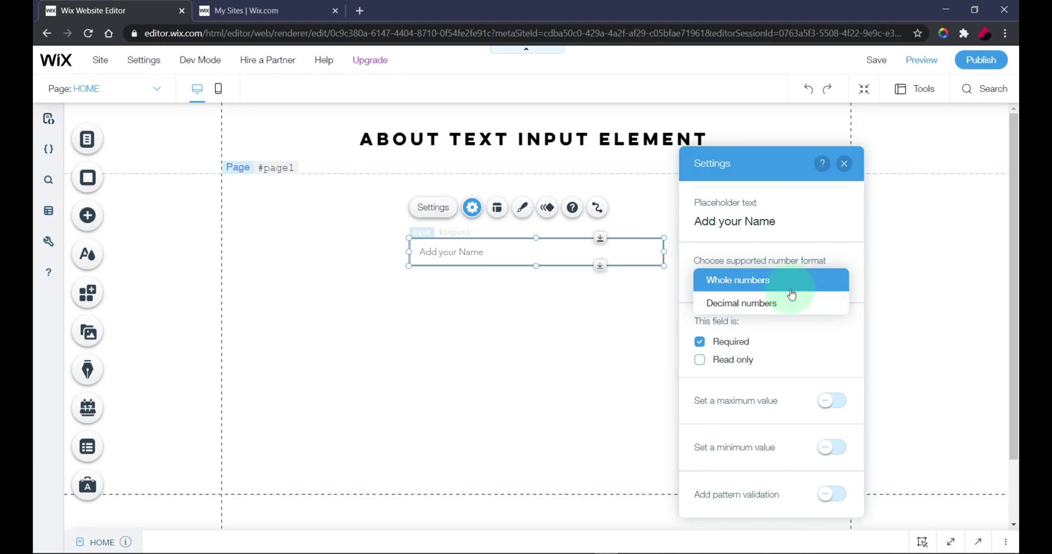
left_click(788, 284)
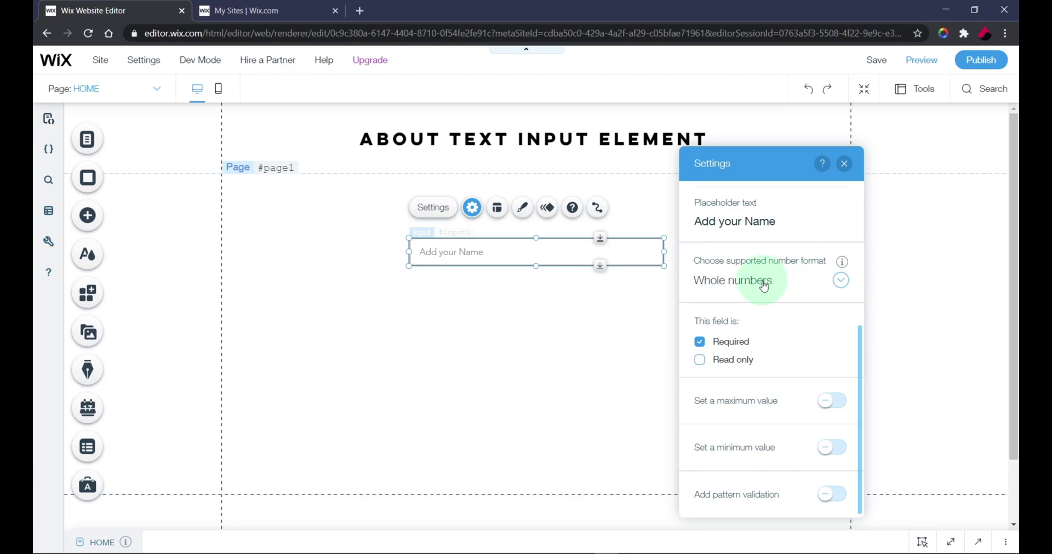
left_click(764, 286)
left_click(765, 305)
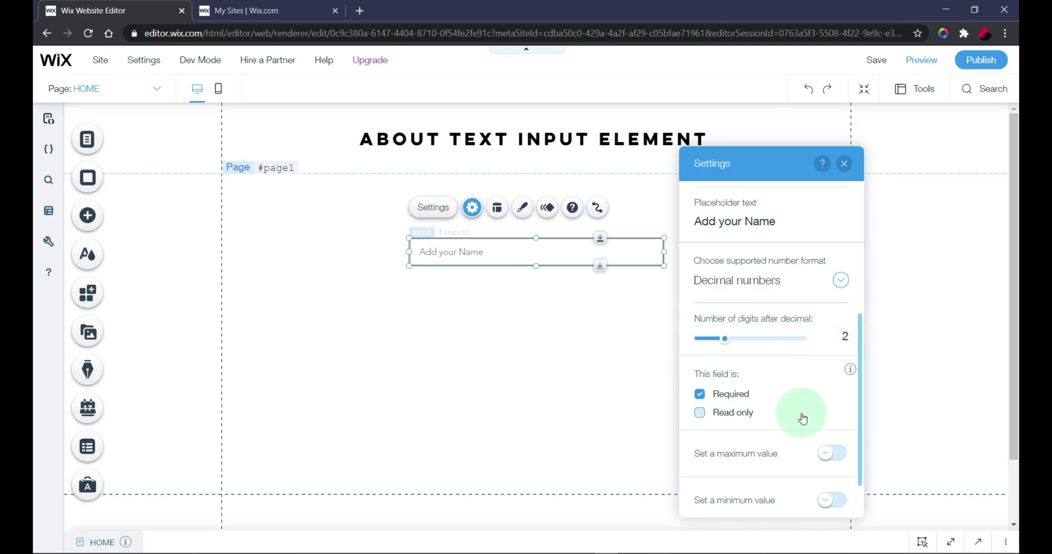
Step: Set digits after the decimal point to 5
left_click(840, 335)
key("BackSpace")
type("1")
left_click(812, 355)
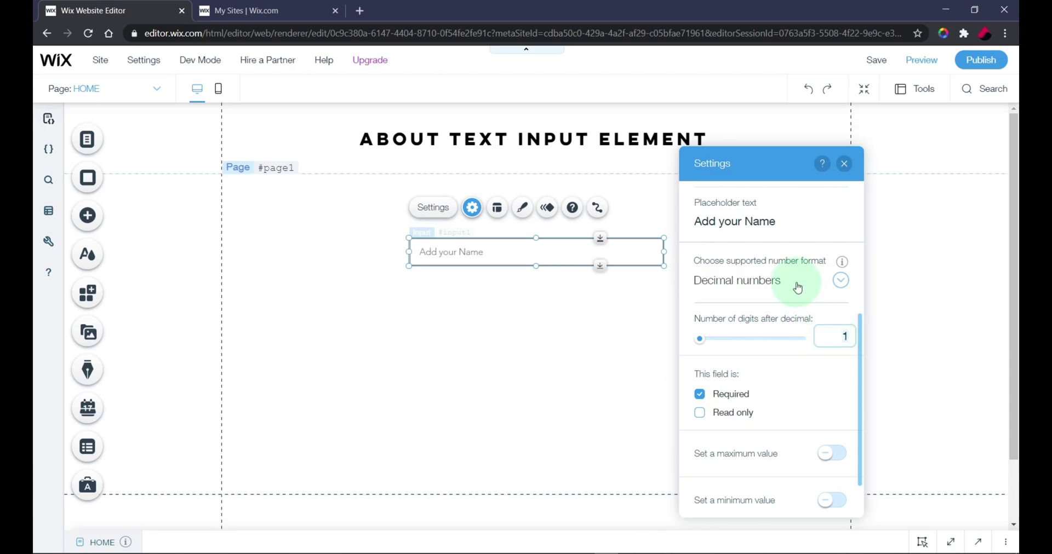
key("Up")
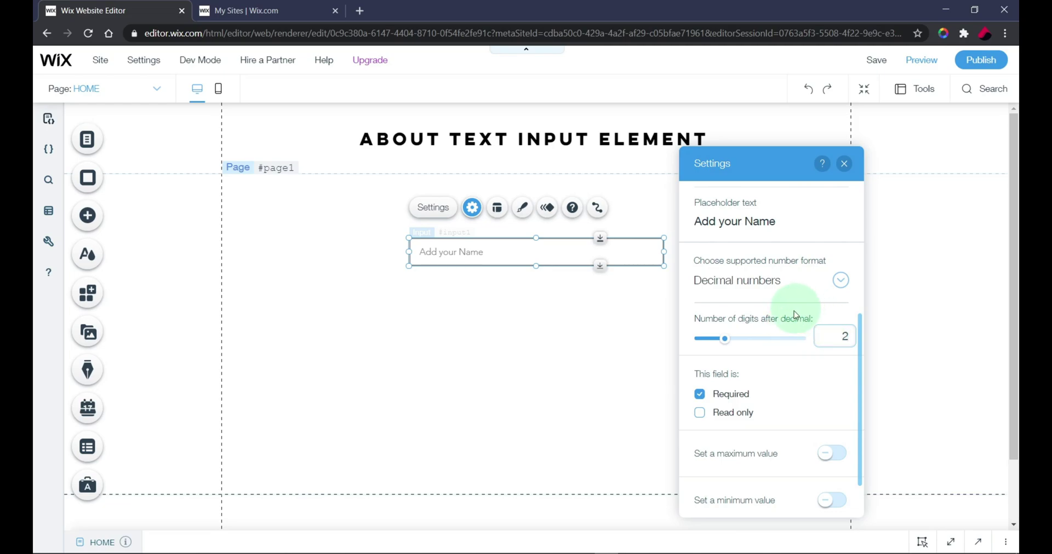
left_click_drag(727, 339, 808, 340)
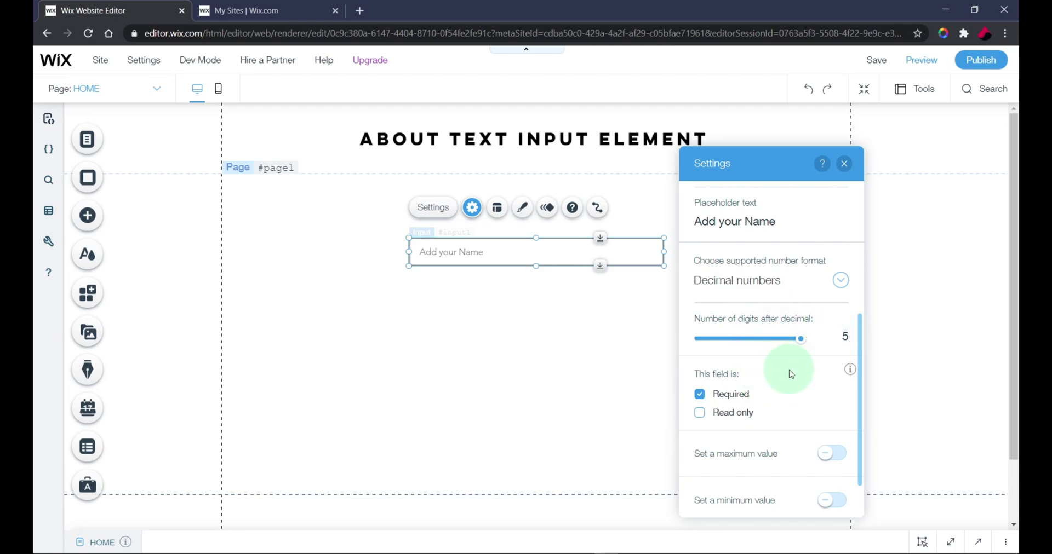
scroll(791, 373, "down", 1)
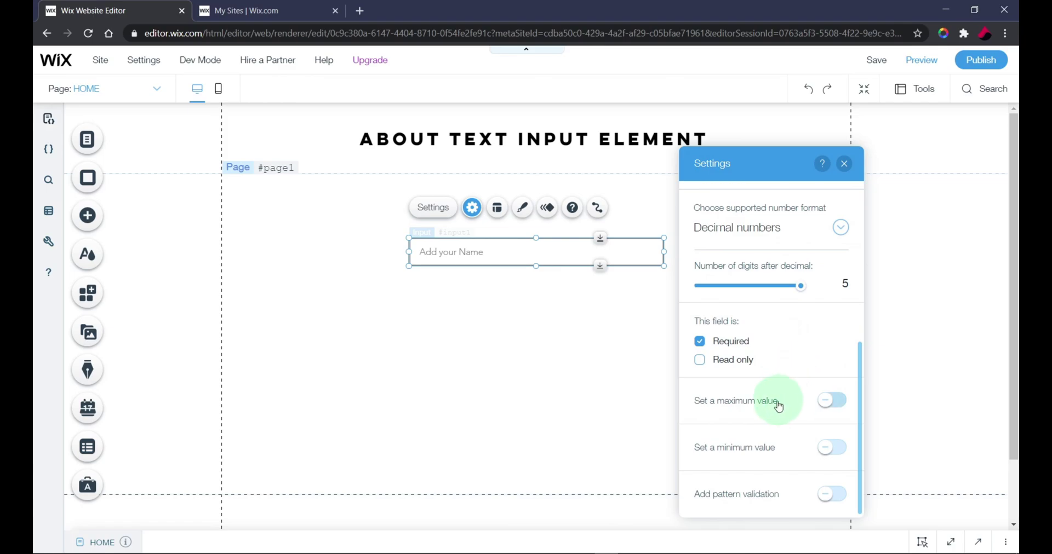
Step: Turn on 'Set a maximum value', enter 5000, and close the settings panel
left_click(823, 404)
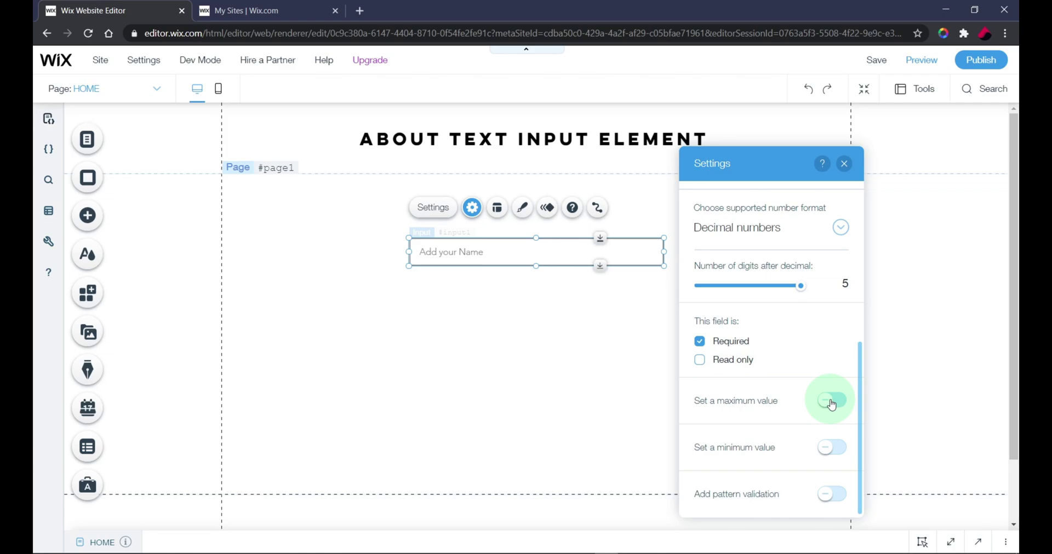
left_click(831, 403)
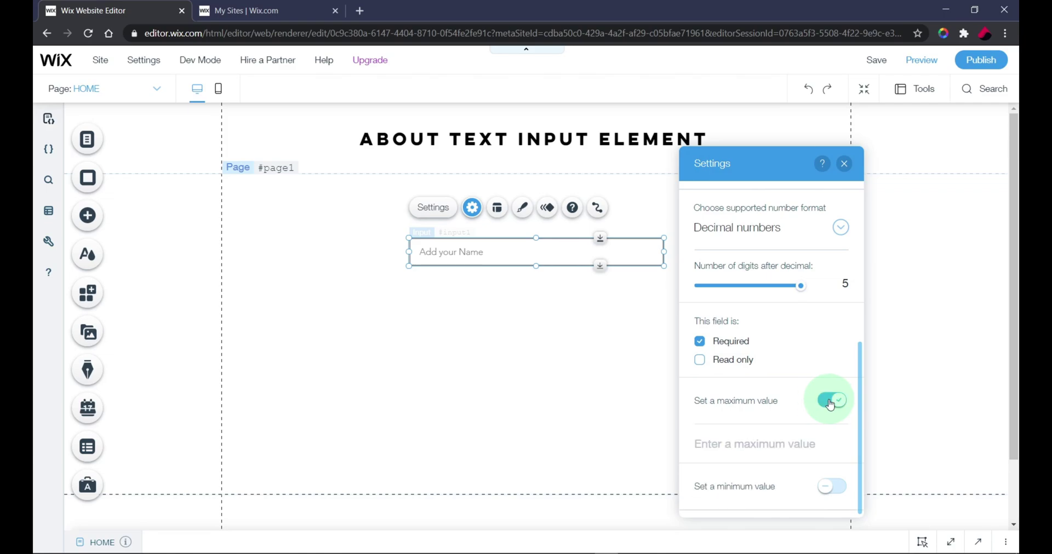
type("5000")
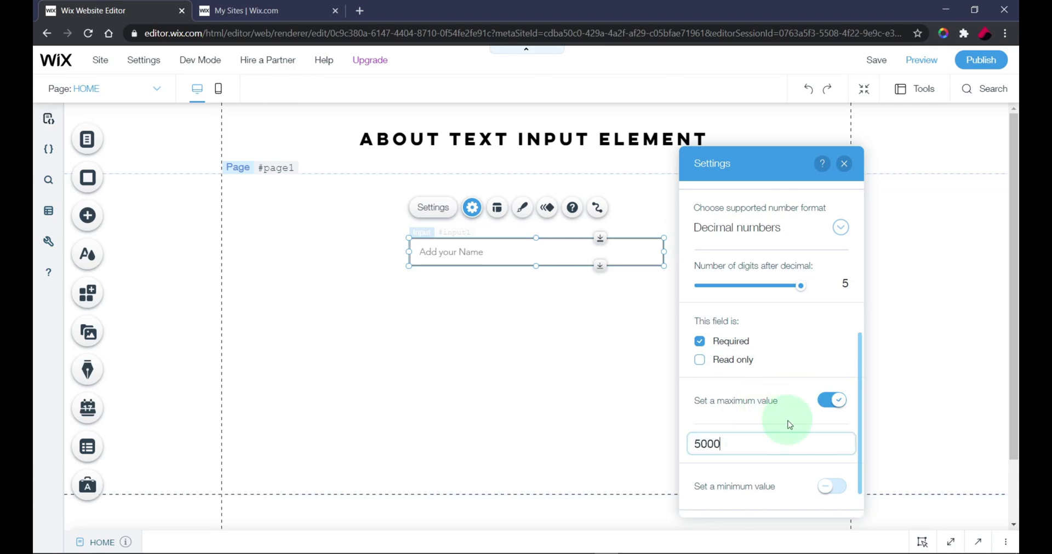
left_click(767, 419)
scroll(761, 422, "down", 1)
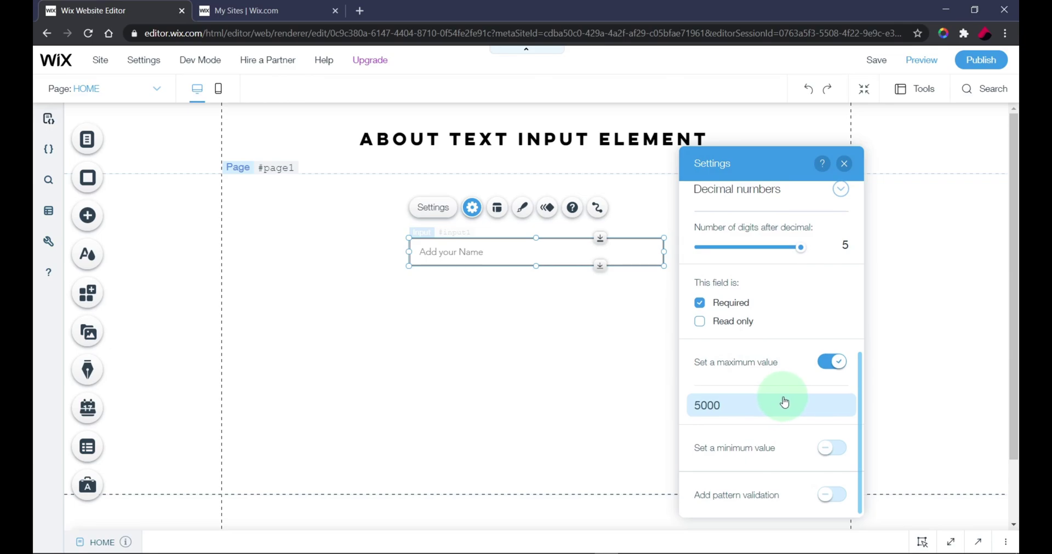
left_click(921, 60)
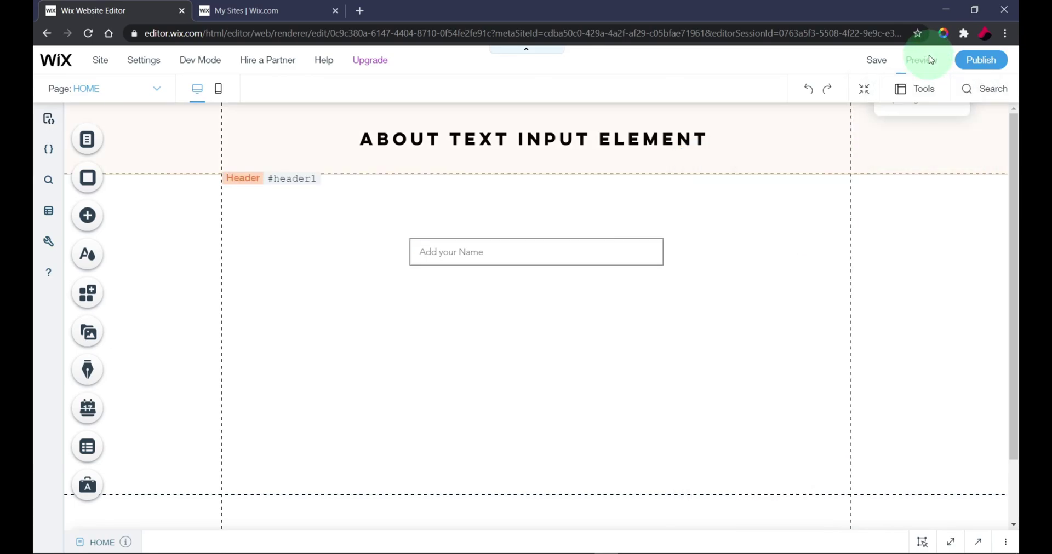
left_click(494, 254)
left_click(723, 189)
type("50001")
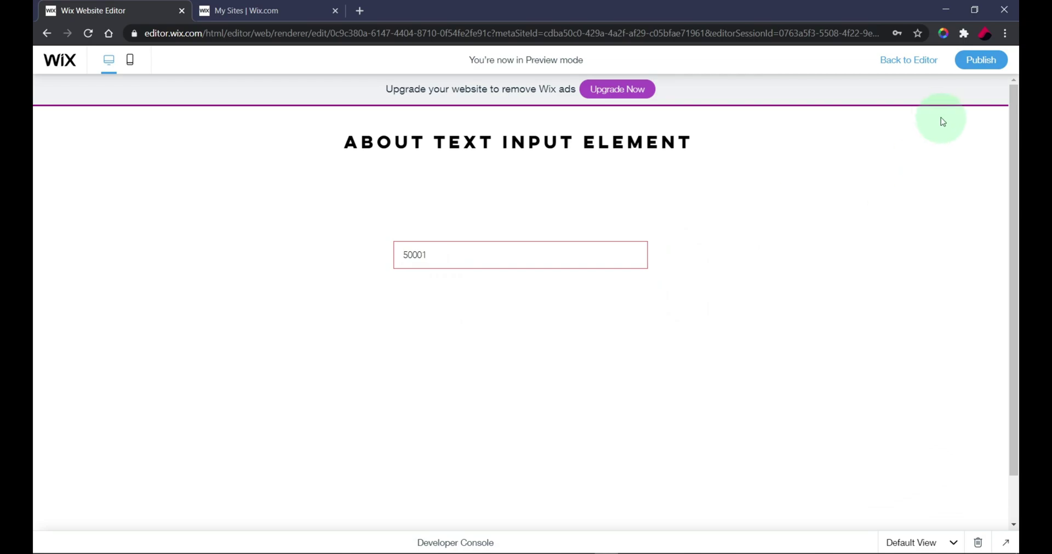
left_click(913, 63)
left_click(544, 258)
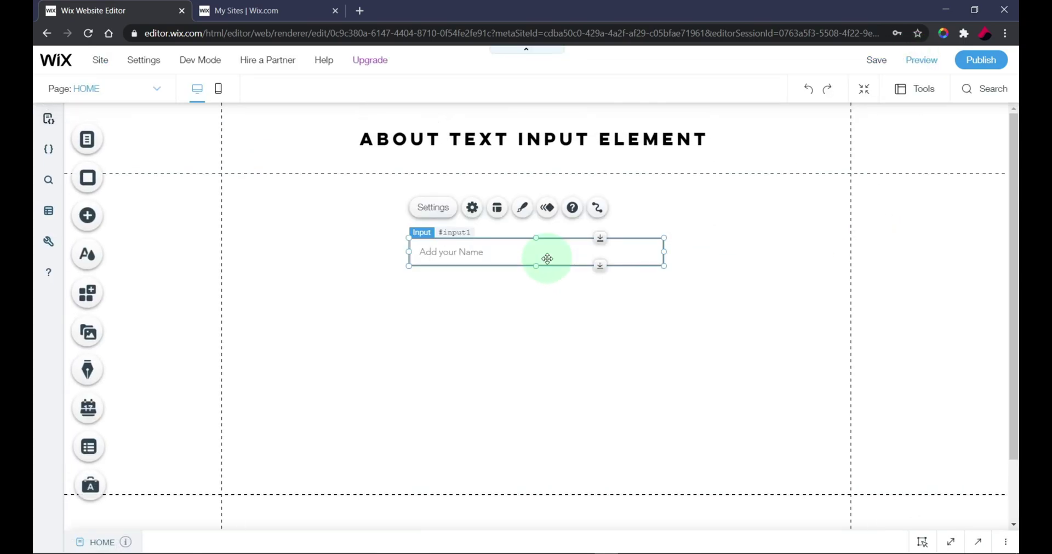
Step: Turn on 'Set a minimum value' with 1000 in the input's settings, then close them
left_click(466, 208)
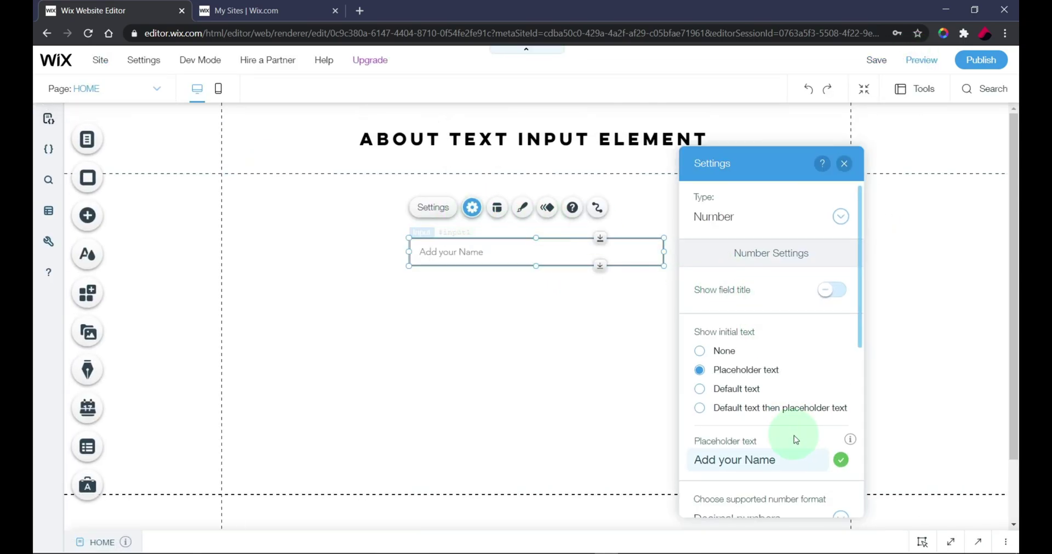
scroll(793, 436, "down", 5)
scroll(751, 425, "down", 2)
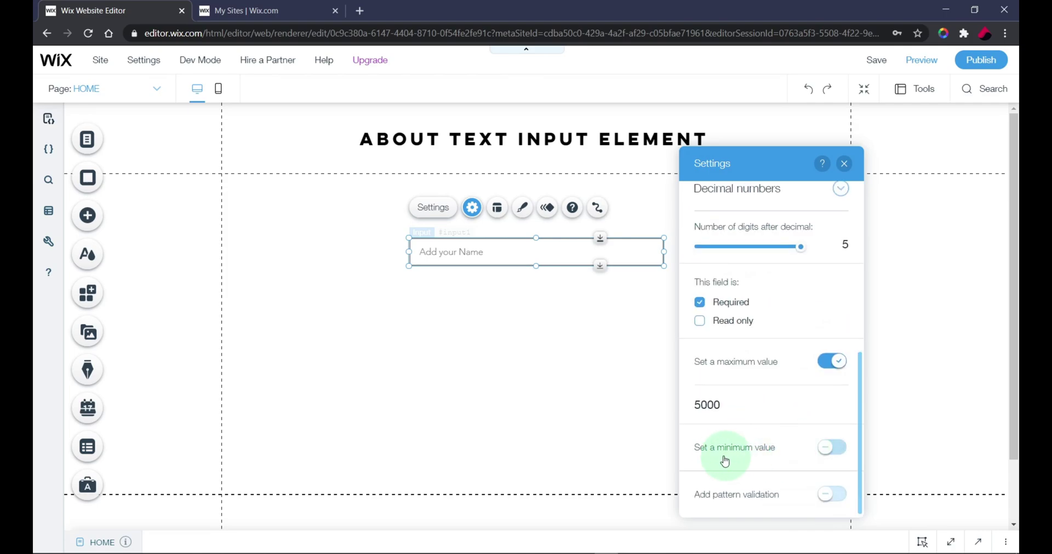
left_click(833, 444)
scroll(763, 446, "down", 1)
left_click(757, 441)
type("1000")
key("Return")
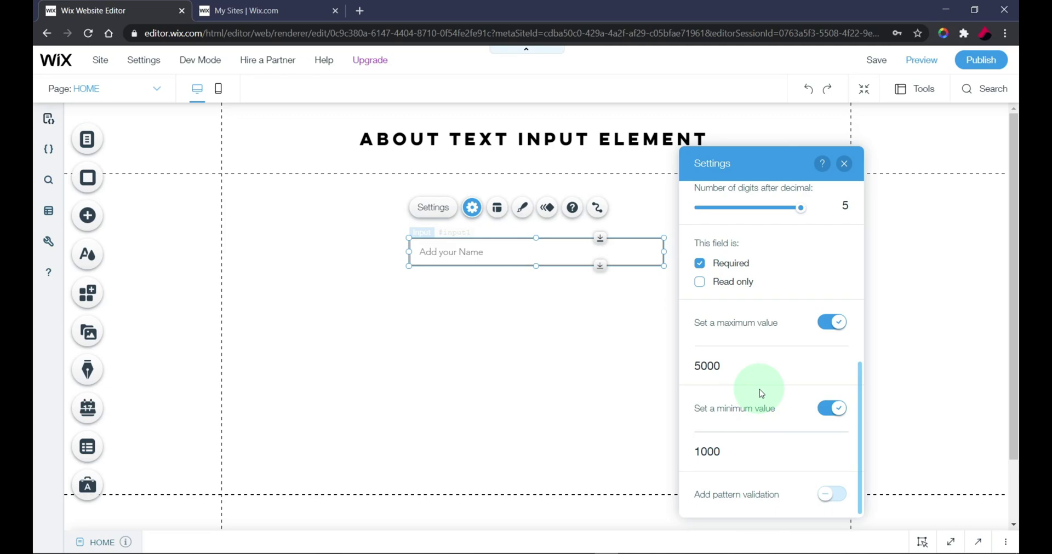
left_click(844, 163)
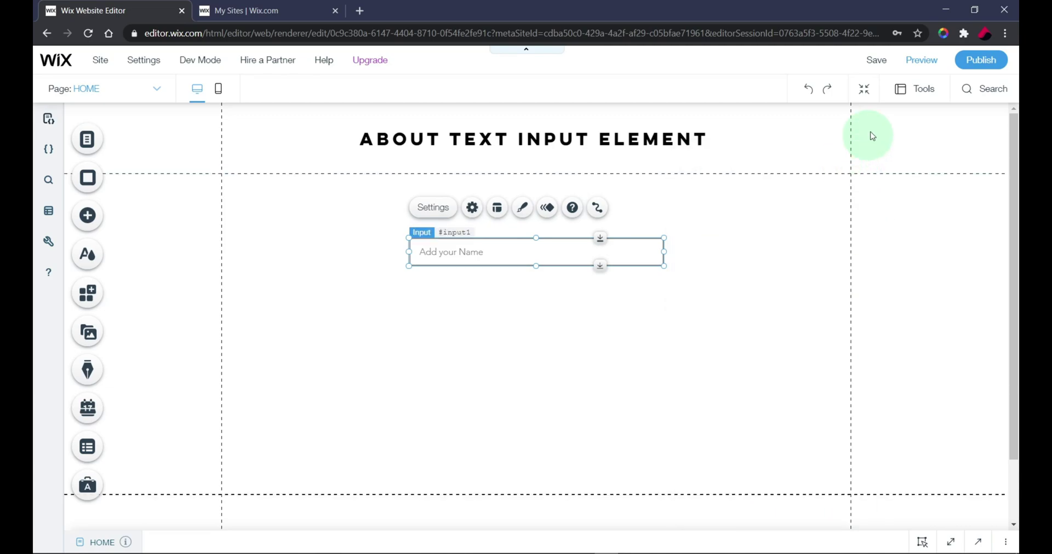
left_click(913, 67)
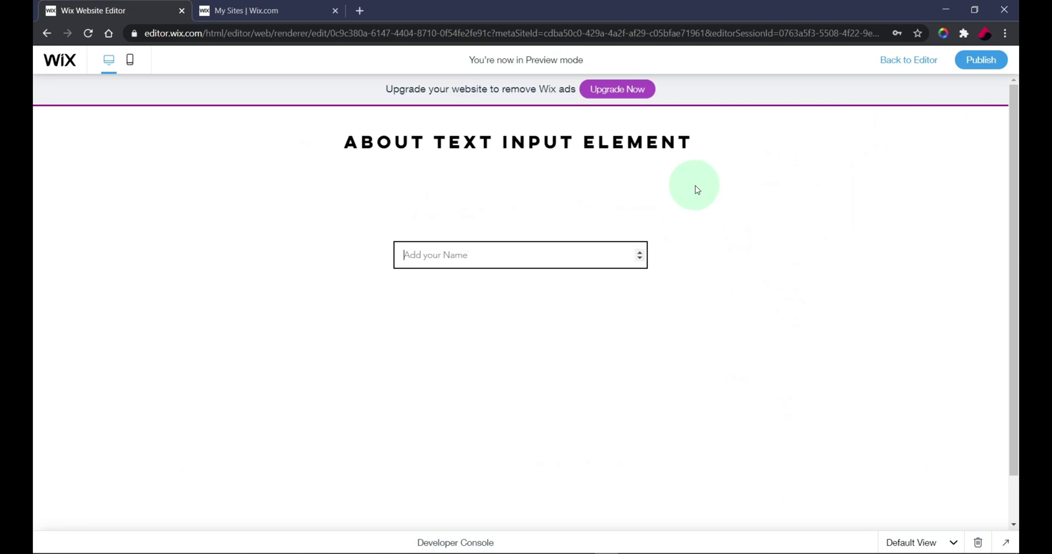
type("900")
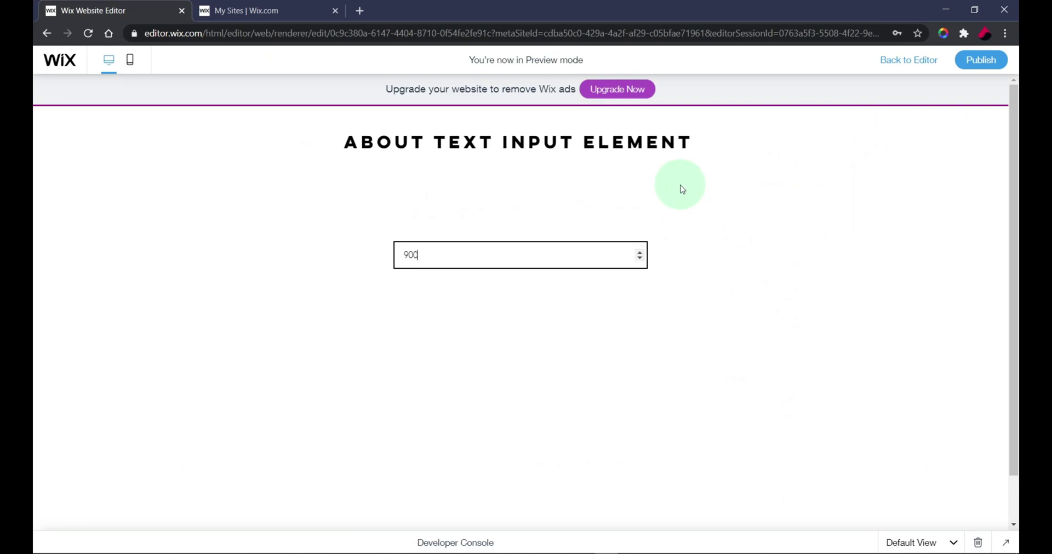
left_click(699, 225)
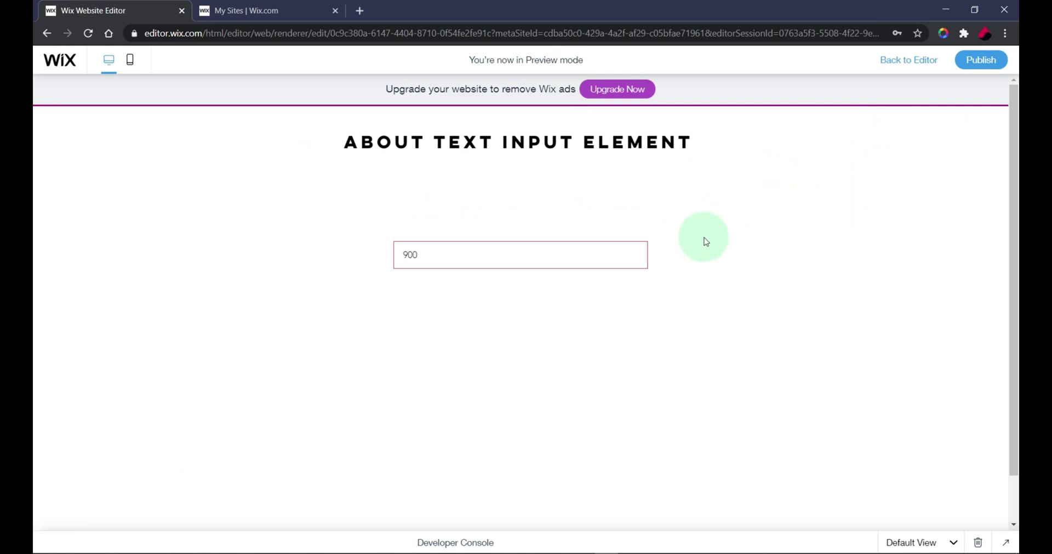
left_click(488, 263)
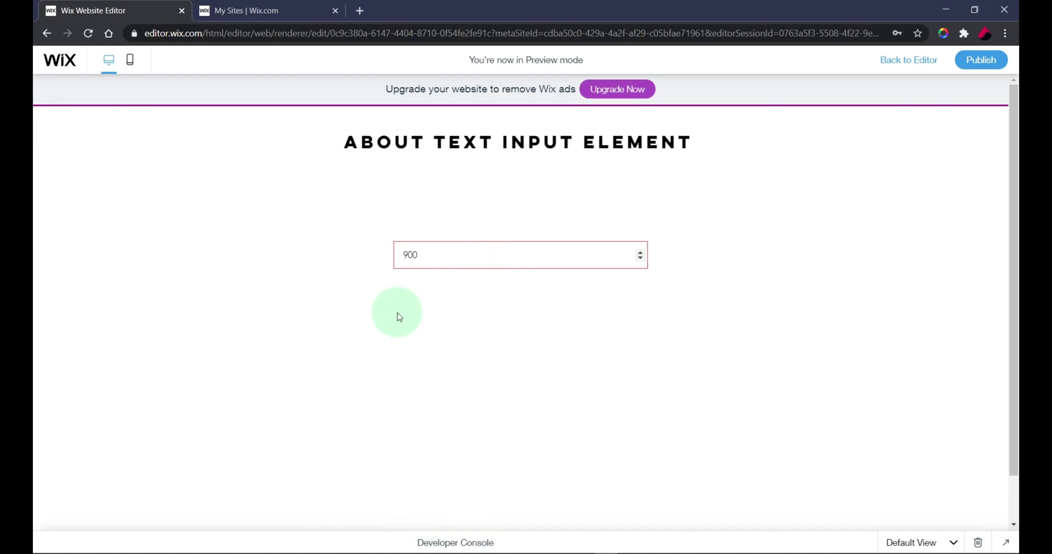
key("ctrl+a")
type("1000")
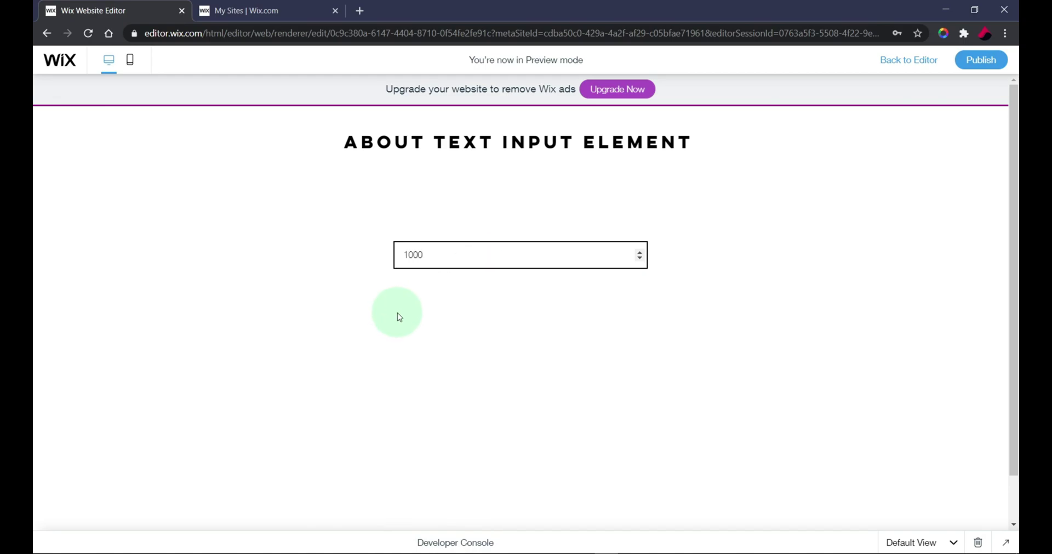
left_click(396, 313)
left_click(453, 258)
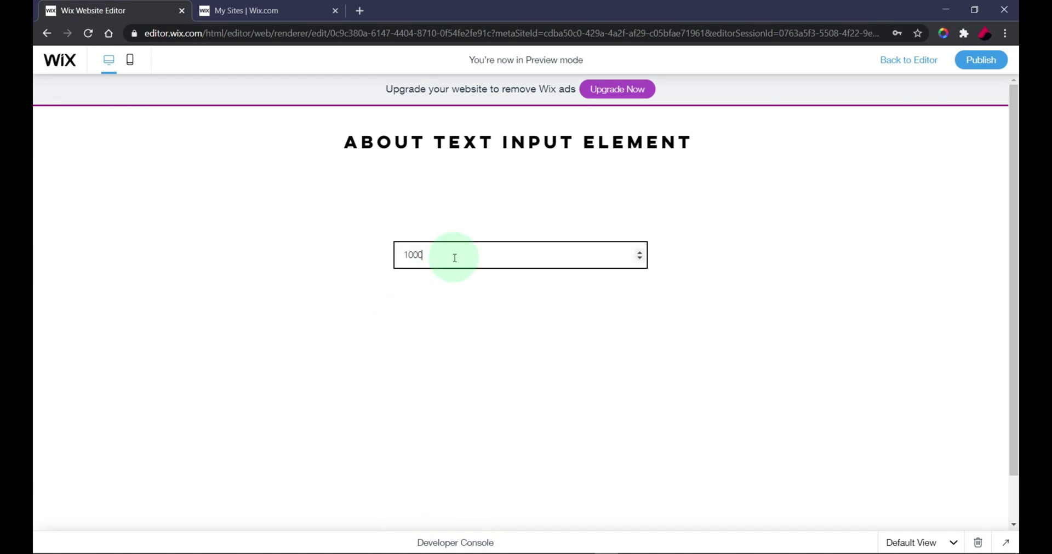
key("ctrl+a")
type("6")
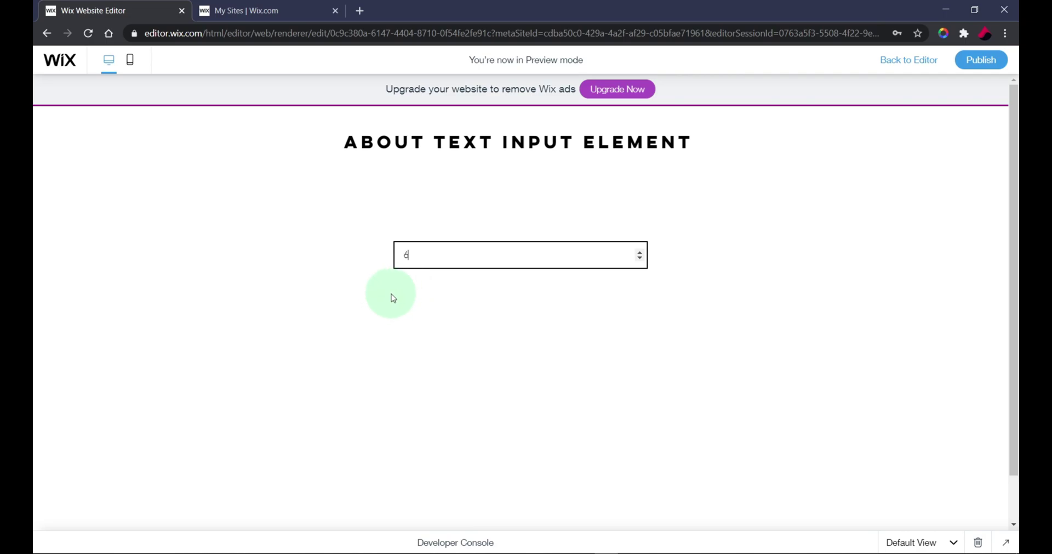
key("BackSpace")
type("4300")
left_click(394, 299)
left_click(475, 258)
key("ctrl+a")
key("BackSpace")
left_click(921, 62)
left_click(570, 254)
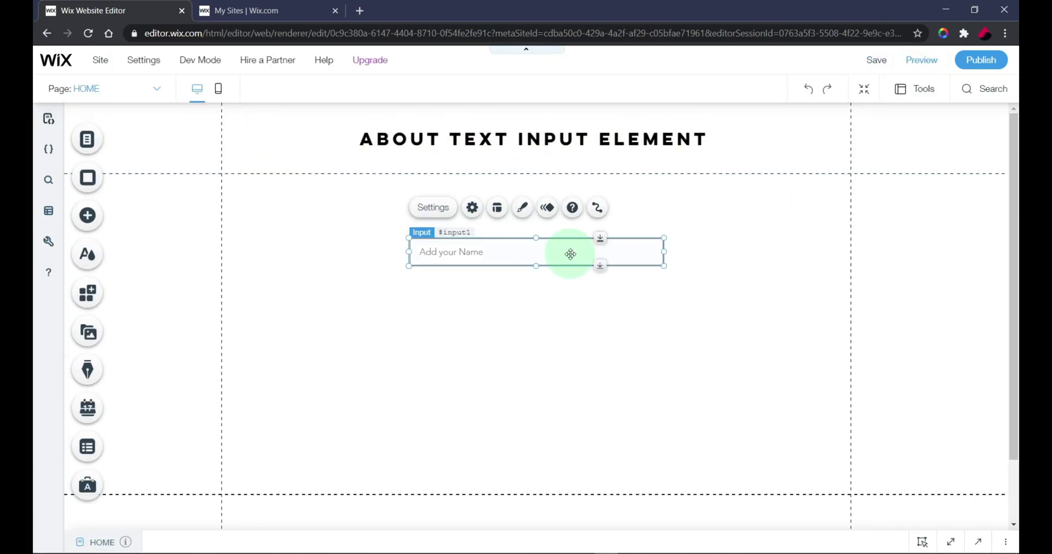
Step: Pick Text from the input's Type list, close Settings and deselect the field
left_click(474, 208)
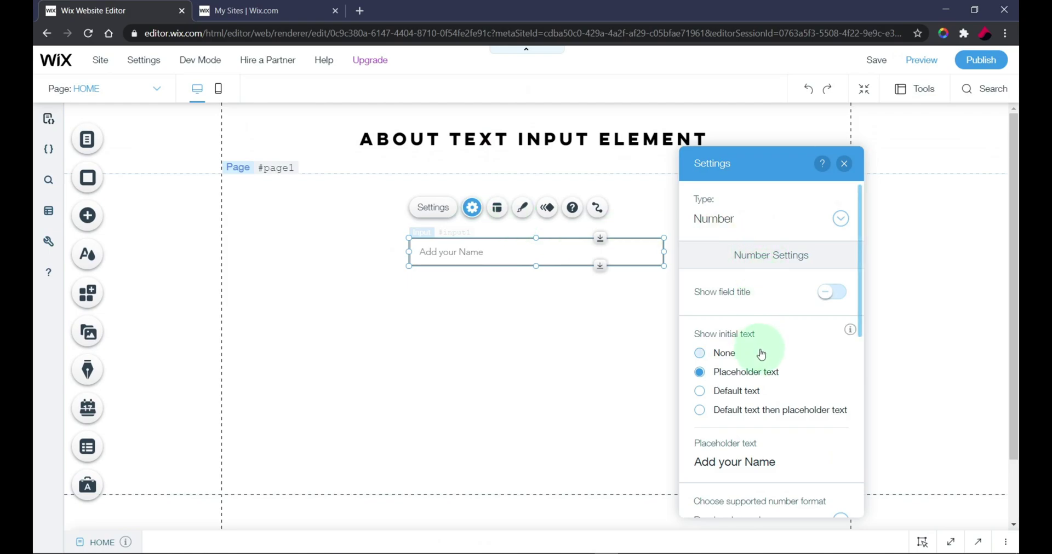
scroll(760, 355, "down", 6)
scroll(760, 355, "up", 6)
left_click(721, 217)
left_click(731, 173)
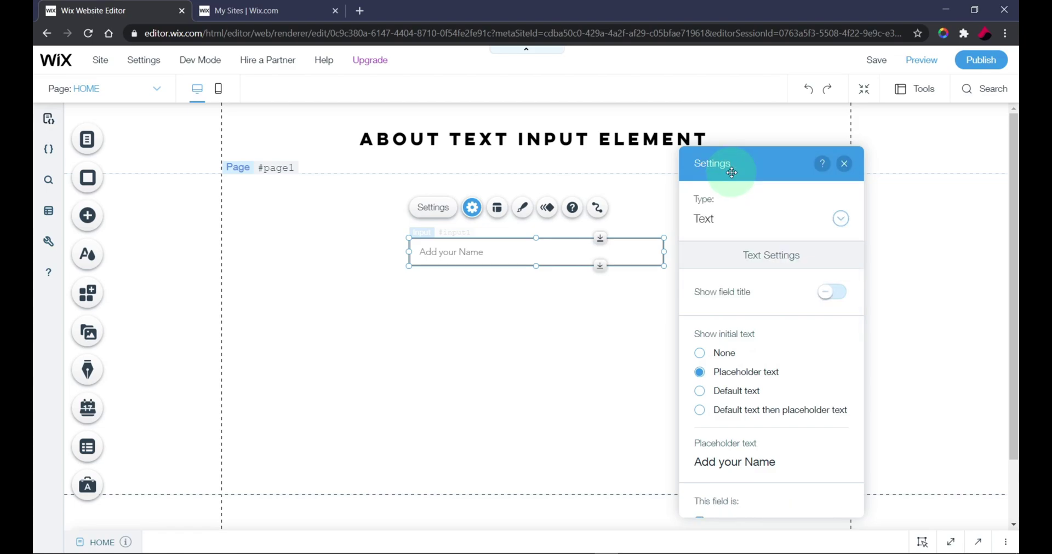
left_click(738, 218)
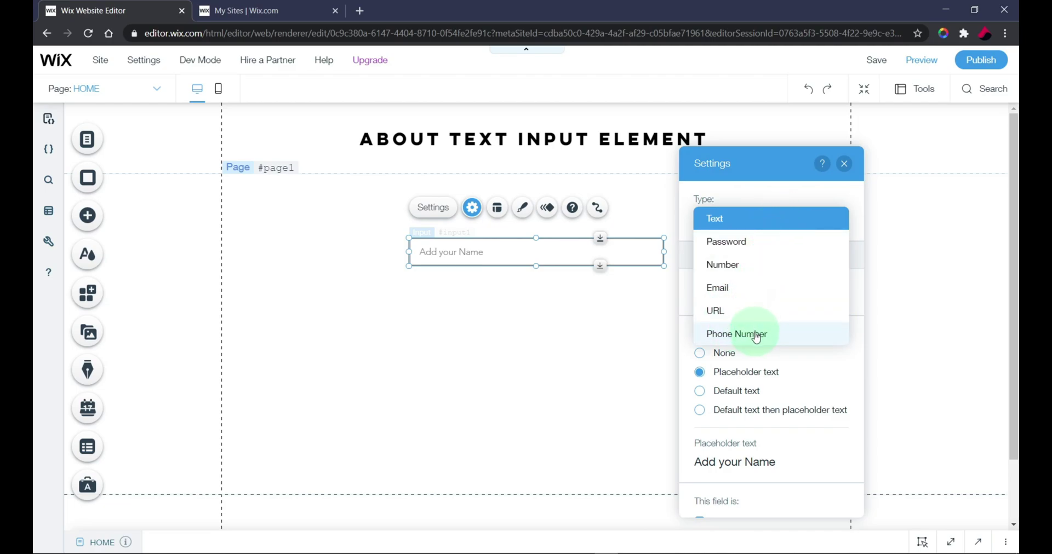
left_click(767, 156)
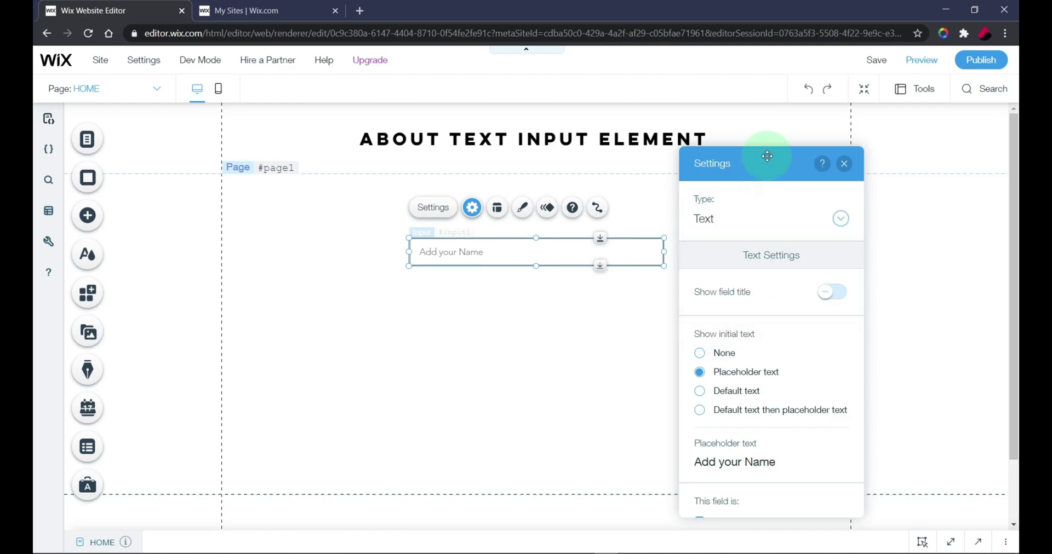
left_click(844, 163)
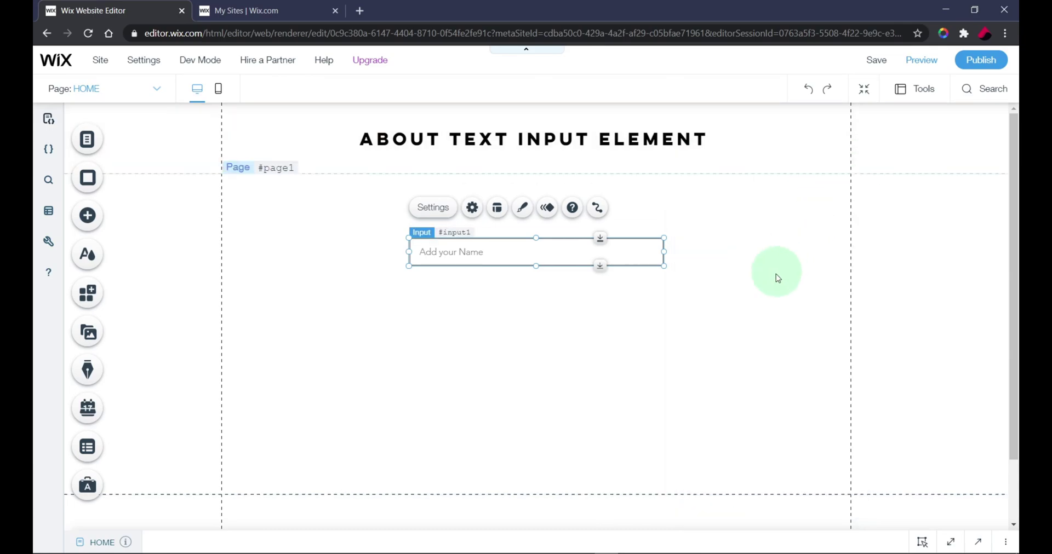
left_click(744, 253)
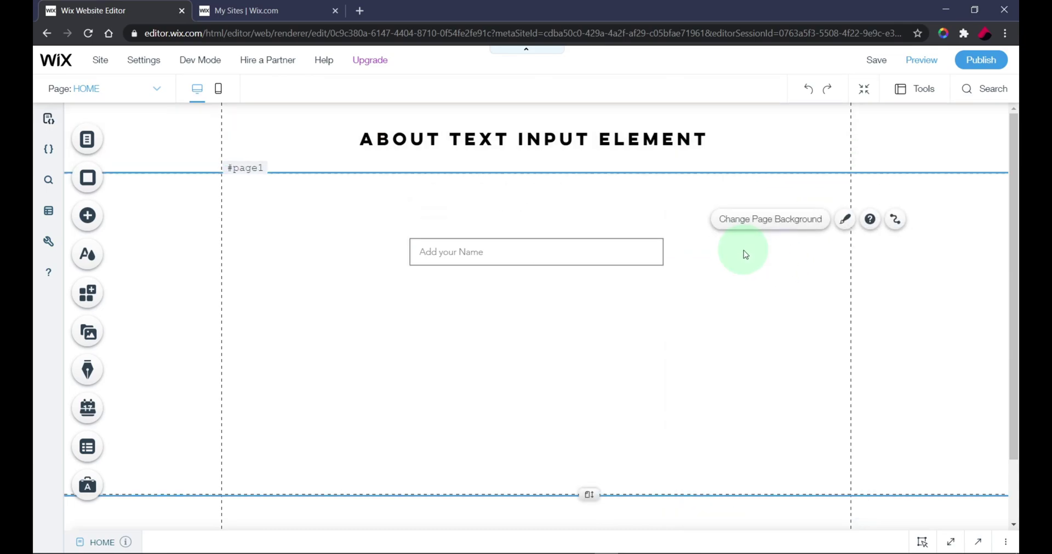